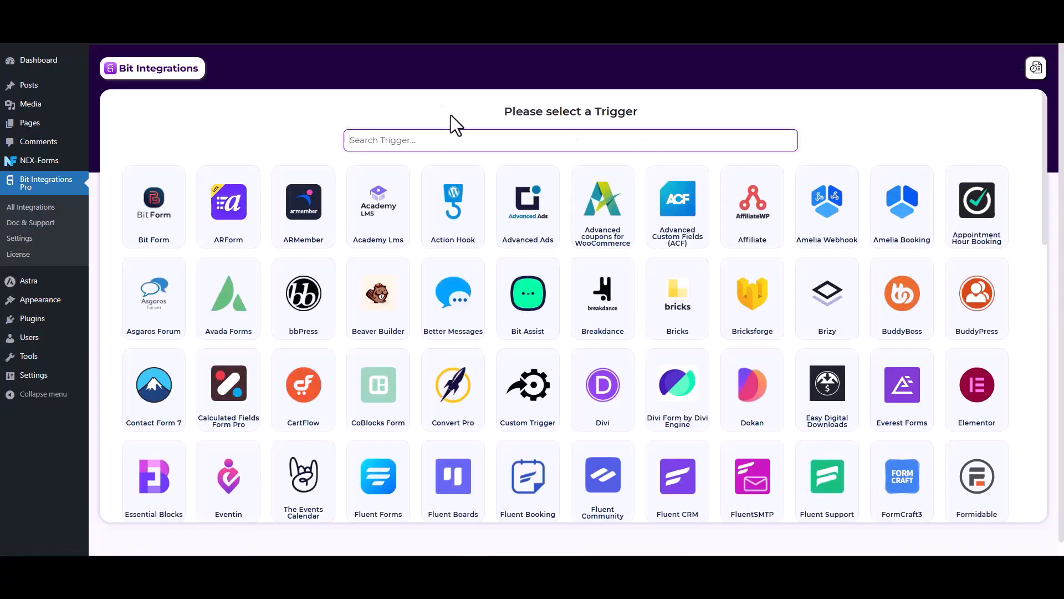
# Set NEX-Forms Form Submission as the trigger, start fetching its fields, then go to the demo form's Name field.
pyautogui.write('nex')
pyautogui.click(595, 221)
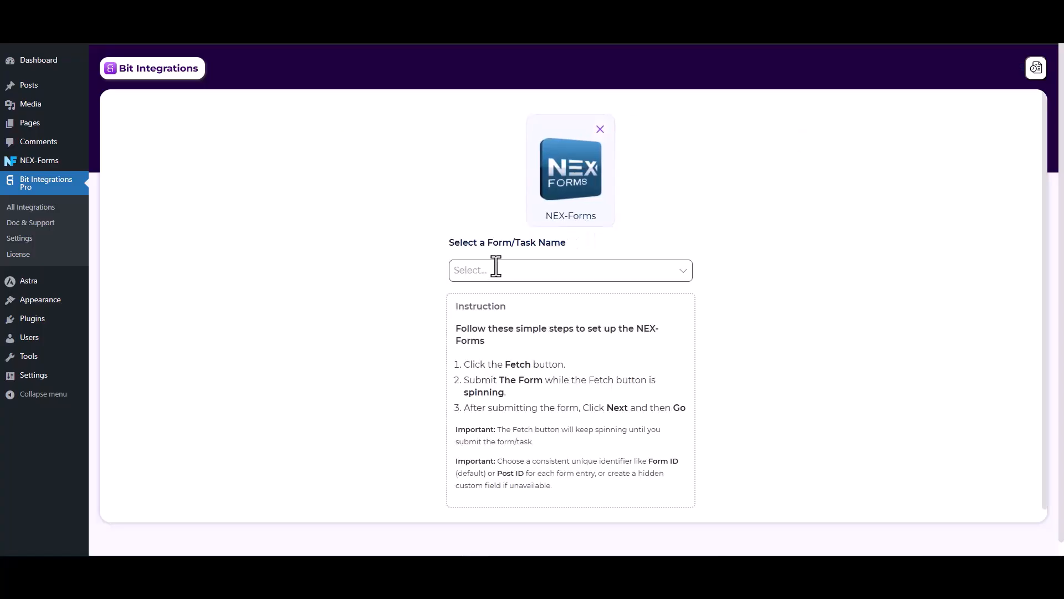
pyautogui.click(496, 268)
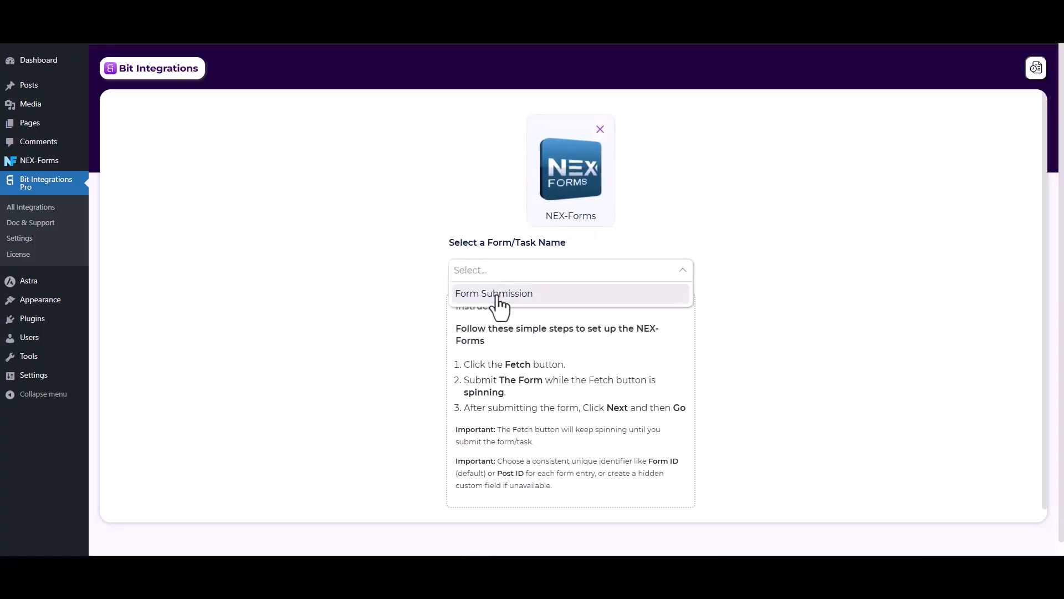
pyautogui.click(497, 294)
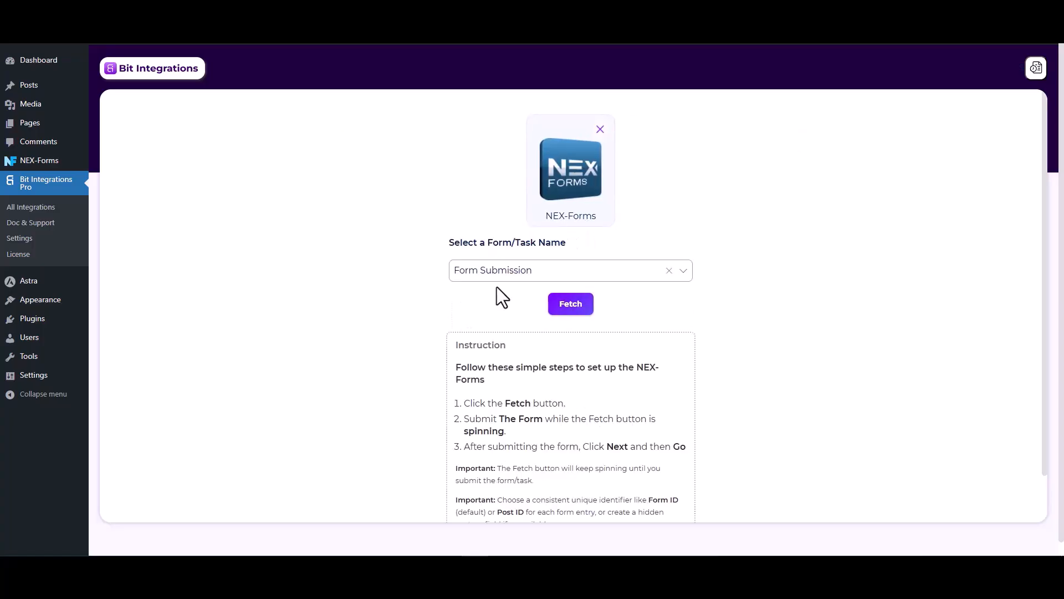
pyautogui.click(571, 308)
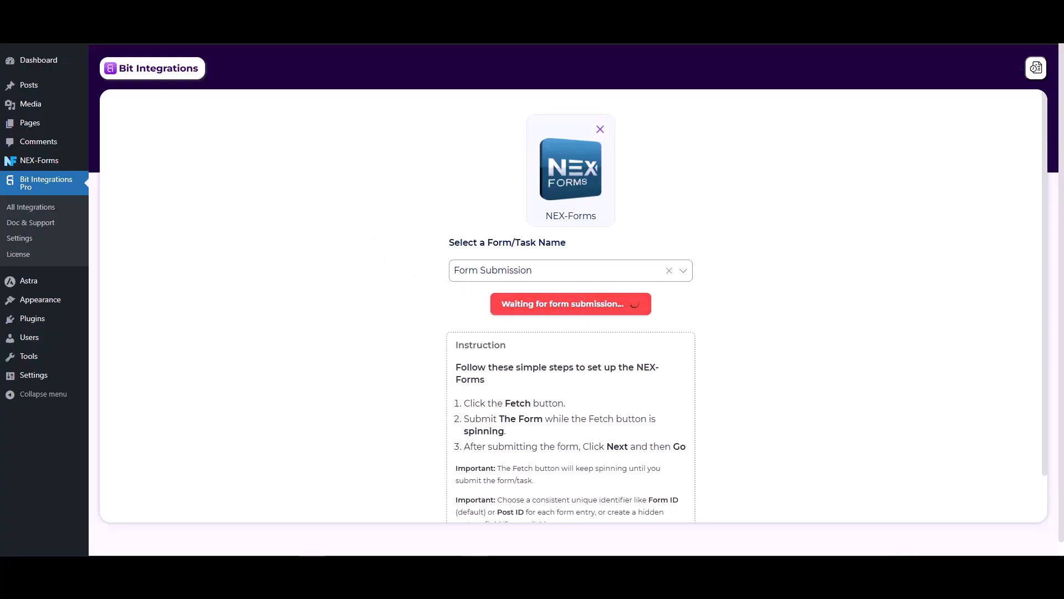
pyautogui.click(299, 11)
pyautogui.click(318, 200)
# Submit the demo form with name 'Test', a test e-mail address and phone number 1234.
pyautogui.write('Test')
pyautogui.click(665, 233)
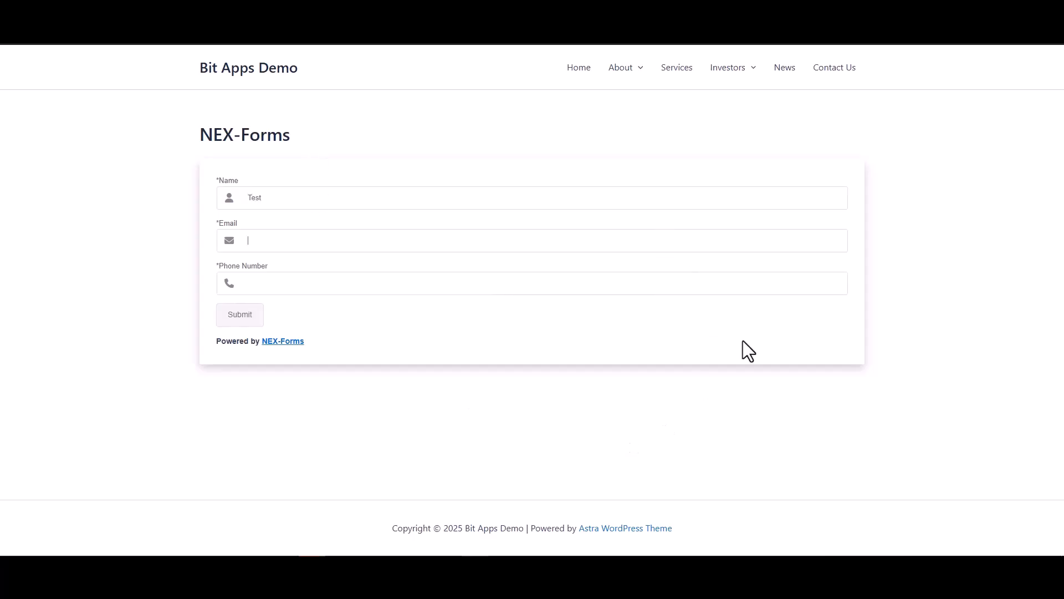
pyautogui.write('test@gmial')
pyautogui.press('BackSpace')
pyautogui.press('BackSpace')
pyautogui.press('BackSpace')
pyautogui.write('ail.com')
pyautogui.click(748, 292)
pyautogui.write('1234')
pyautogui.click(255, 322)
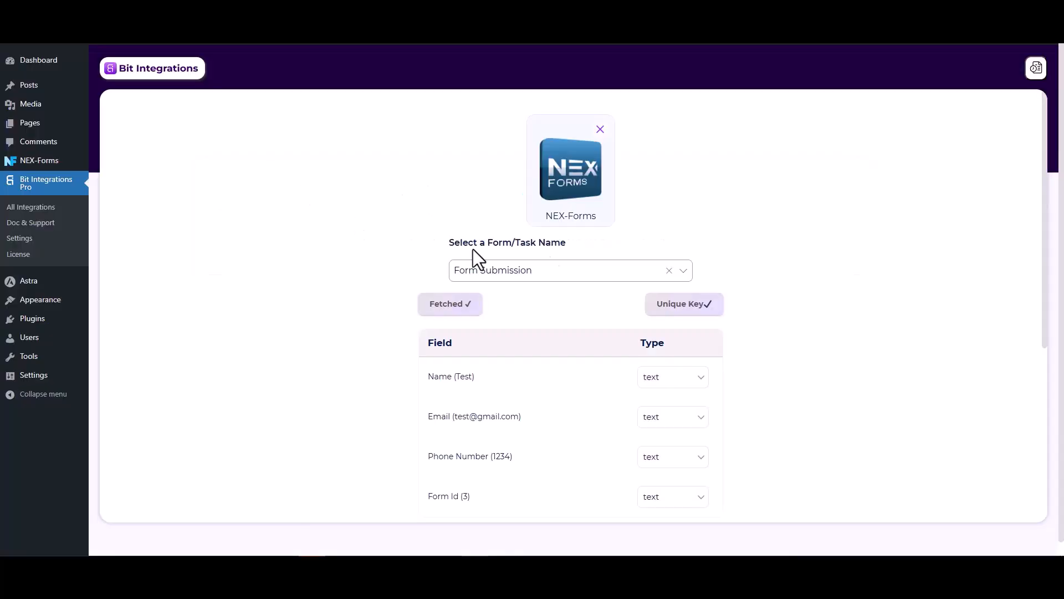
# Proceed to Set Action and filter the action apps by 'sales'.
pyautogui.scroll(-2, 815, 270)
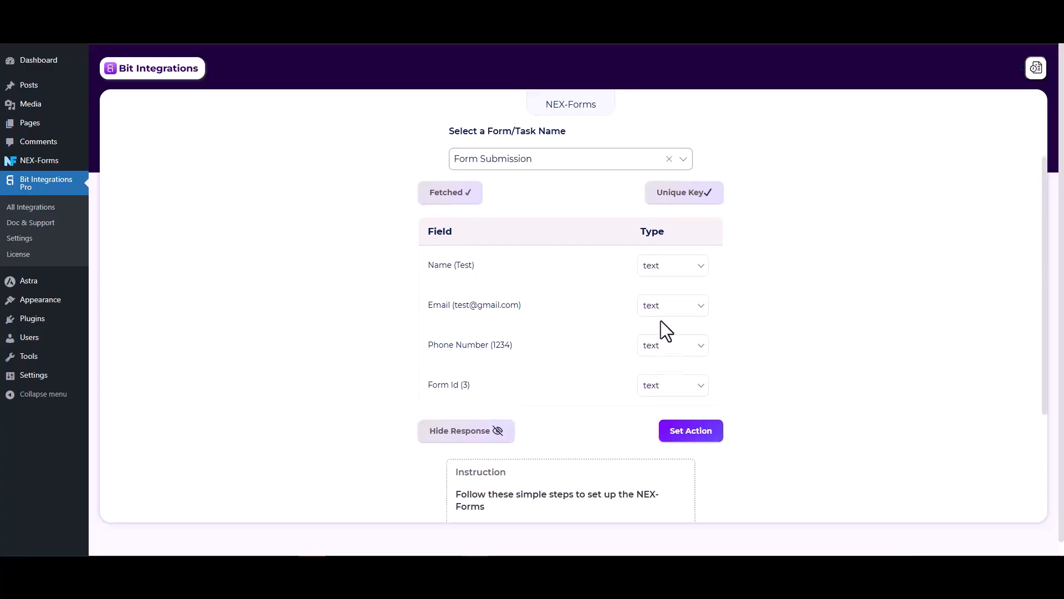
pyautogui.scroll(-1, 665, 322)
pyautogui.click(703, 383)
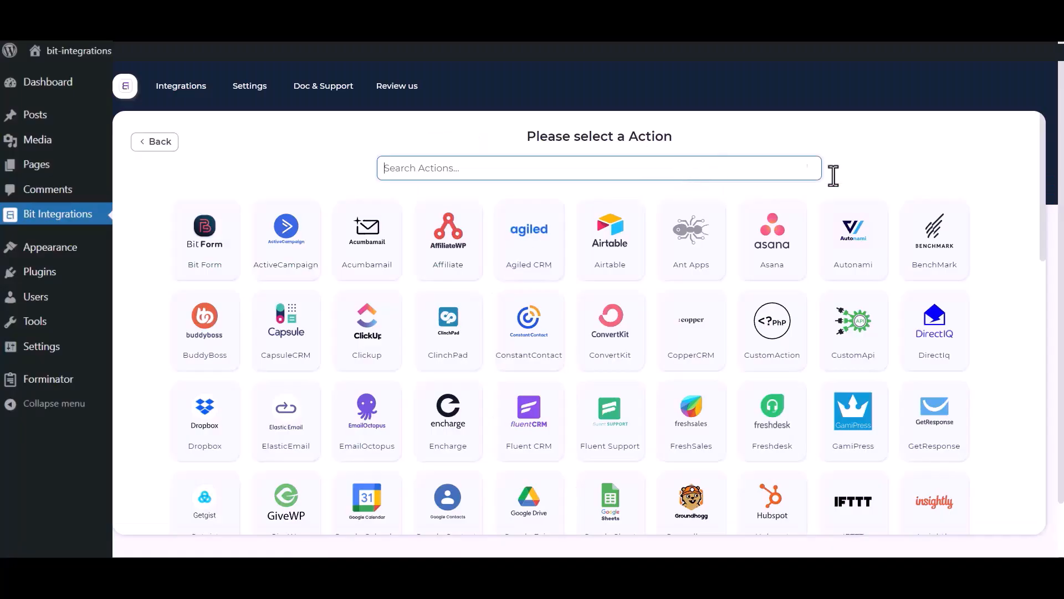
pyautogui.click(725, 170)
pyautogui.write('sales')
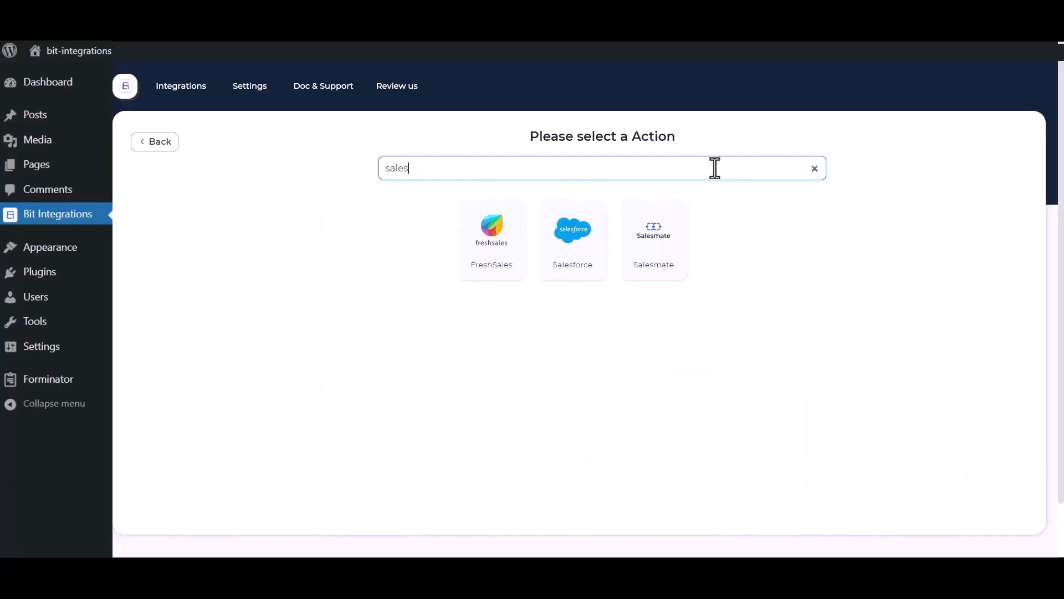
# Choose Salesforce as the action and point out its Integration Name, Client id and Client secret fields.
pyautogui.click(562, 254)
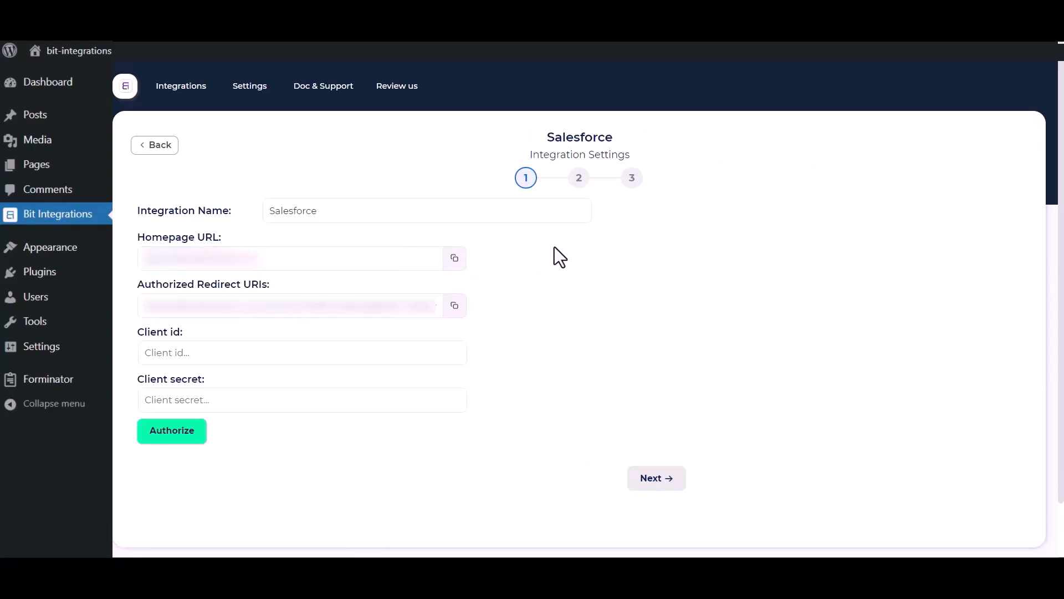
pyautogui.moveTo(346, 210); pyautogui.dragTo(267, 211)
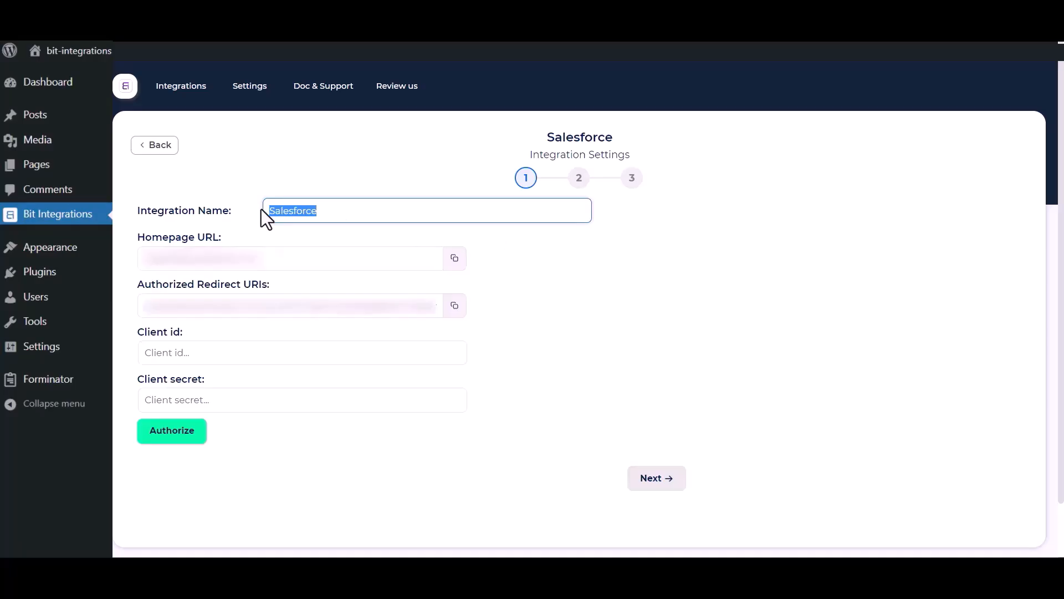
pyautogui.click(544, 402)
pyautogui.moveTo(137, 332); pyautogui.dragTo(194, 339)
pyautogui.moveTo(136, 379); pyautogui.dragTo(218, 381)
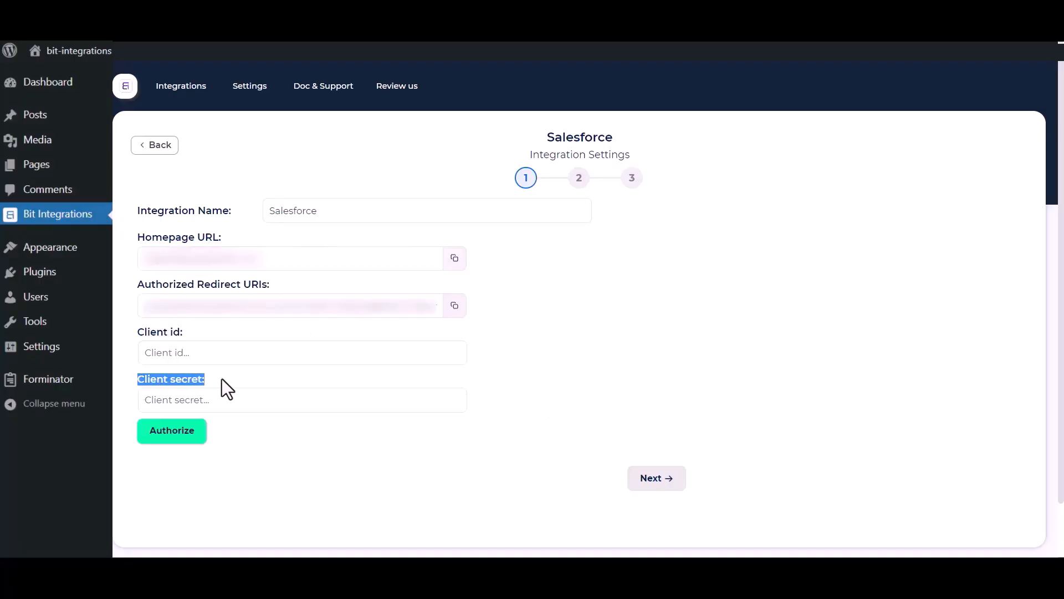
pyautogui.click(567, 366)
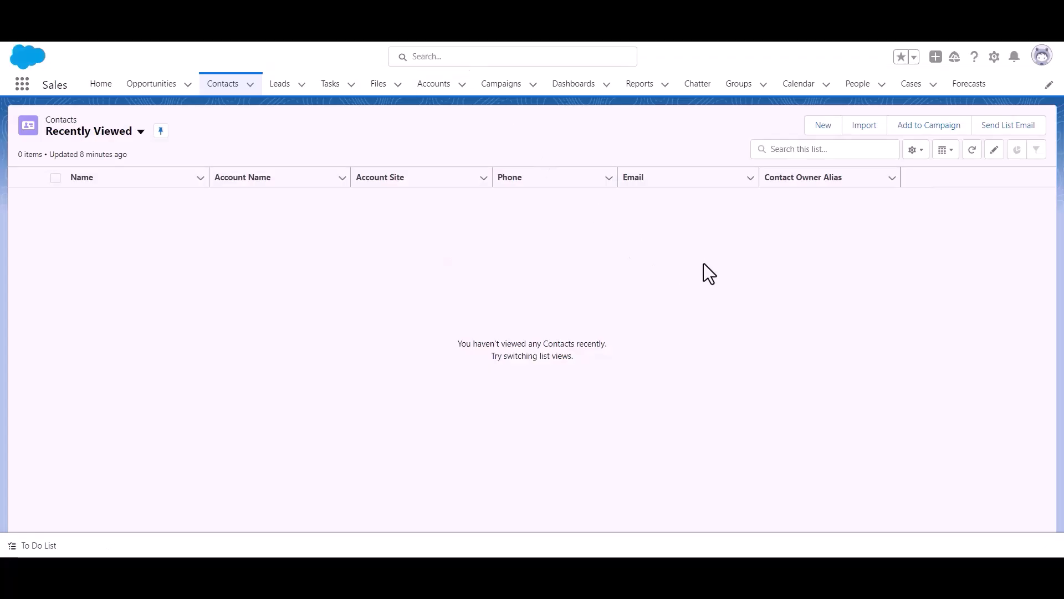
# Go to Salesforce Setup and open Platform Tools > Apps > App Manager.
pyautogui.click(993, 56)
pyautogui.click(961, 101)
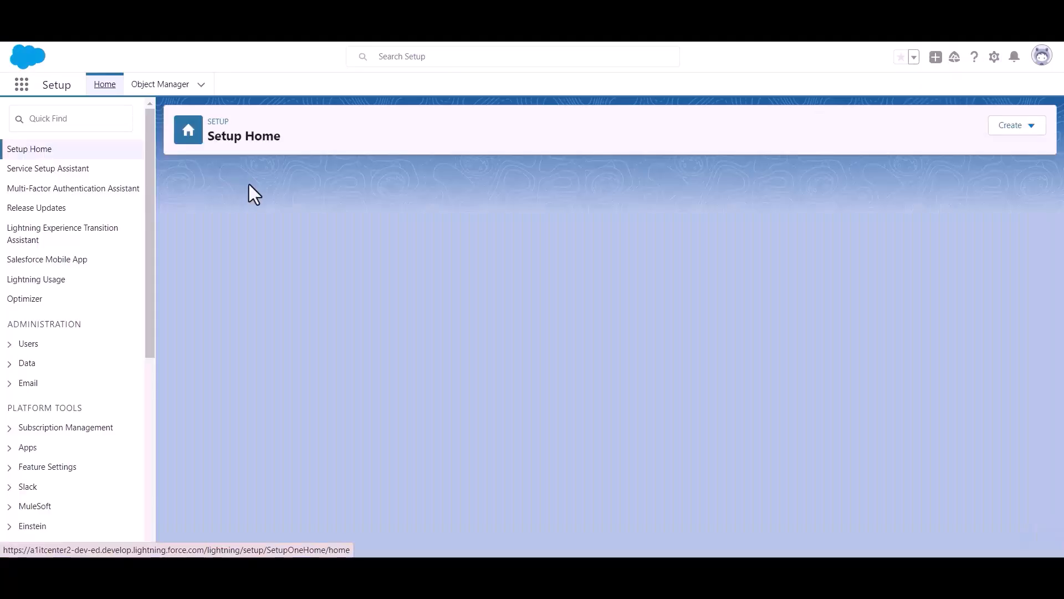
pyautogui.scroll(-3, 66, 238)
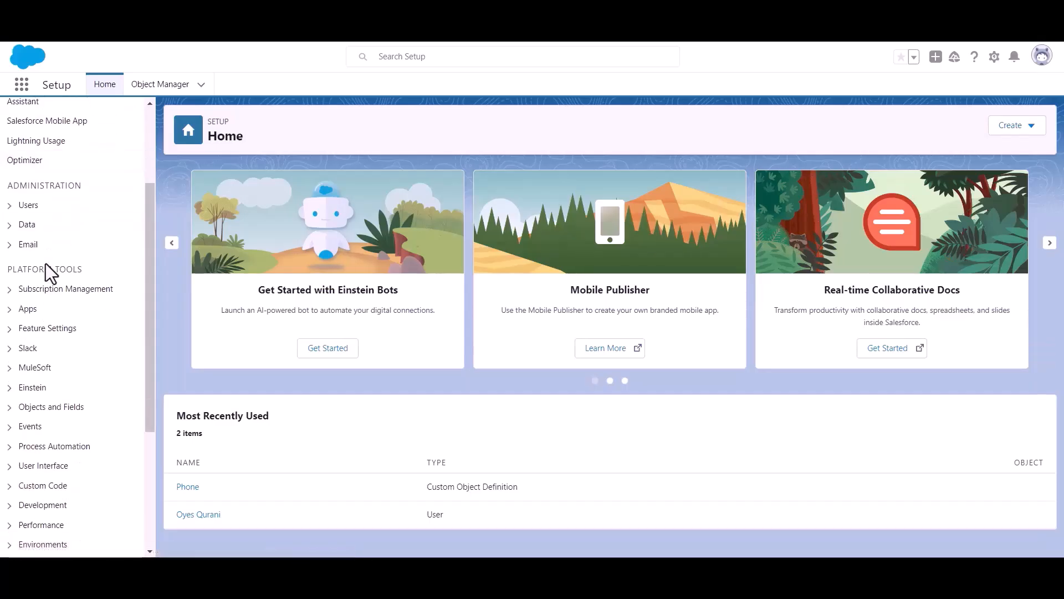
pyautogui.moveTo(5, 269); pyautogui.dragTo(108, 270)
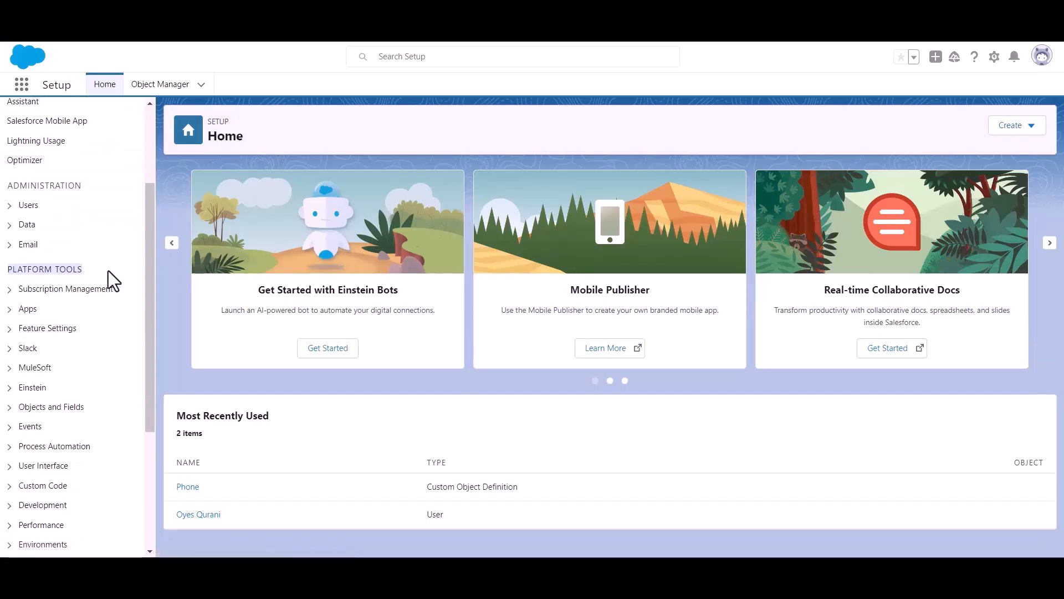
pyautogui.click(10, 310)
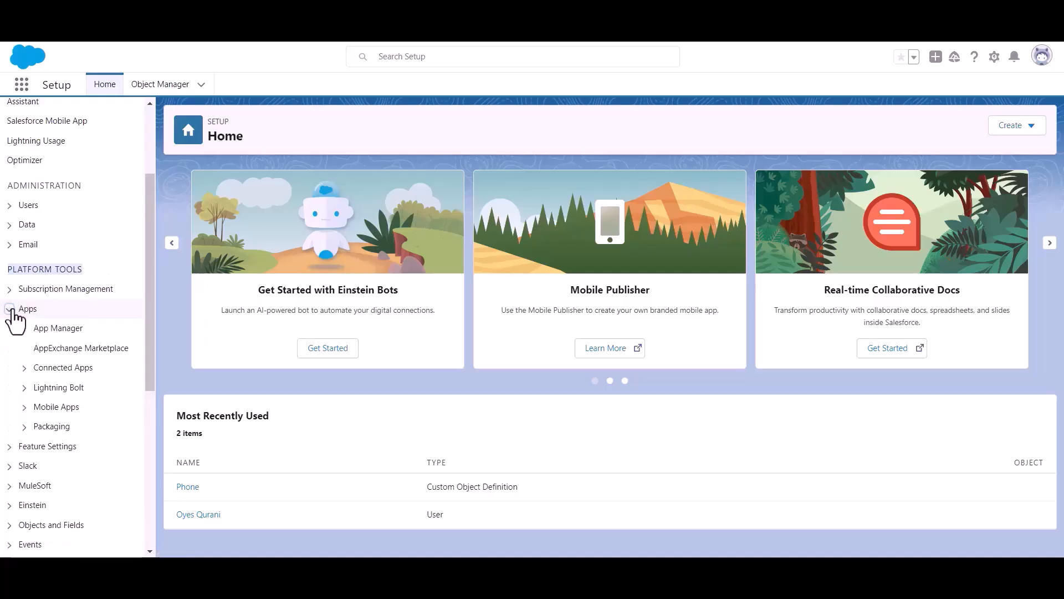
pyautogui.click(61, 330)
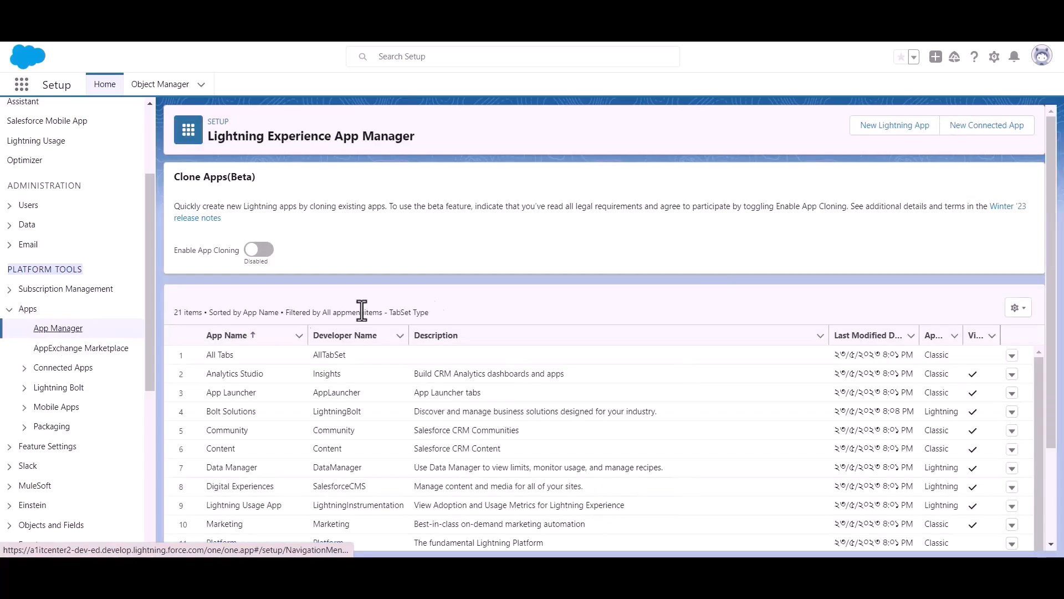
# Start a new connected app named Bit Apps and fill in the contact e-mail.
pyautogui.click(979, 134)
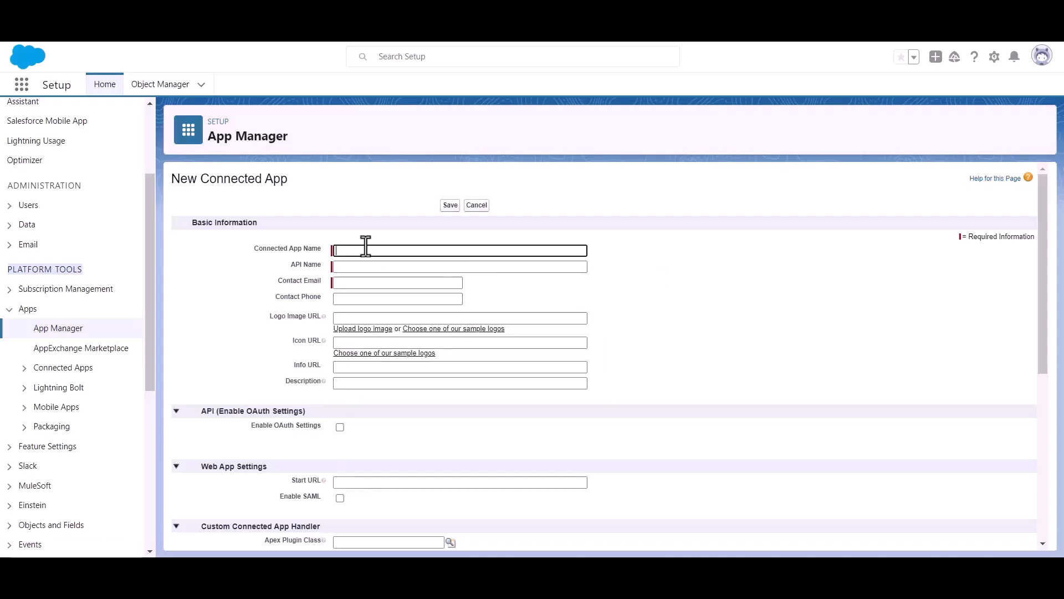
pyautogui.write('Bit Apps')
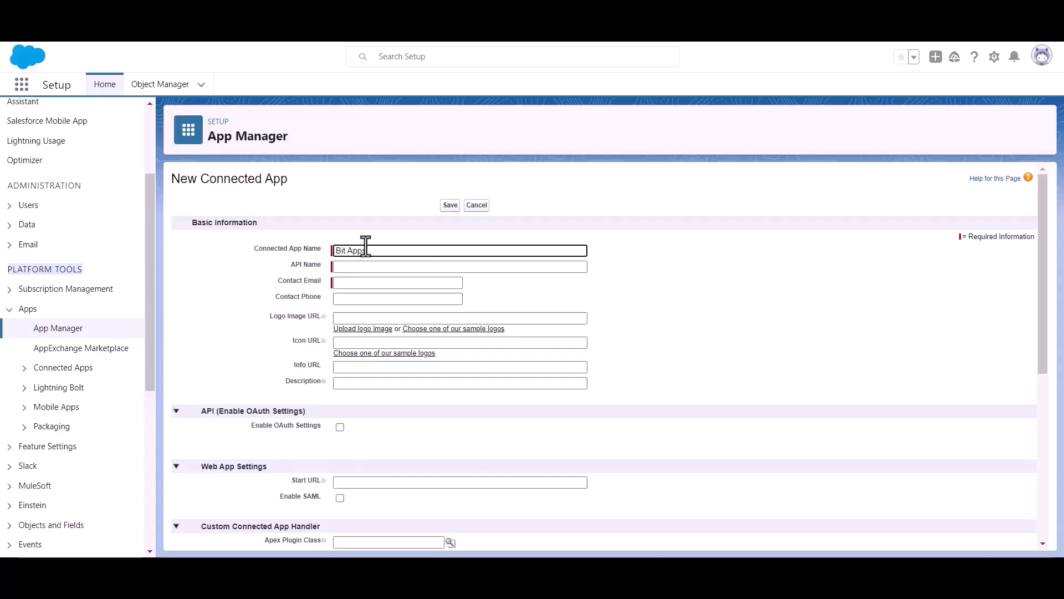
pyautogui.click(372, 283)
pyautogui.hotkey('ctrl', 'v')
pyautogui.click(519, 288)
pyautogui.scroll(-1, 518, 285)
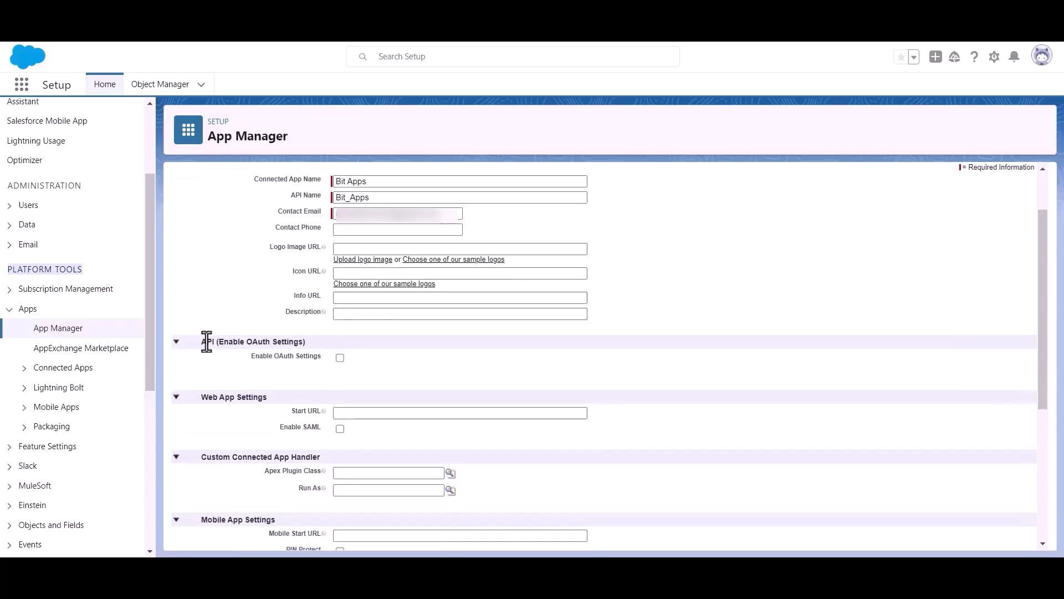
# Enable OAuth Settings and copy Bit Integrations' Authorized Redirect URI for the callback URL.
pyautogui.moveTo(218, 341); pyautogui.dragTo(322, 340)
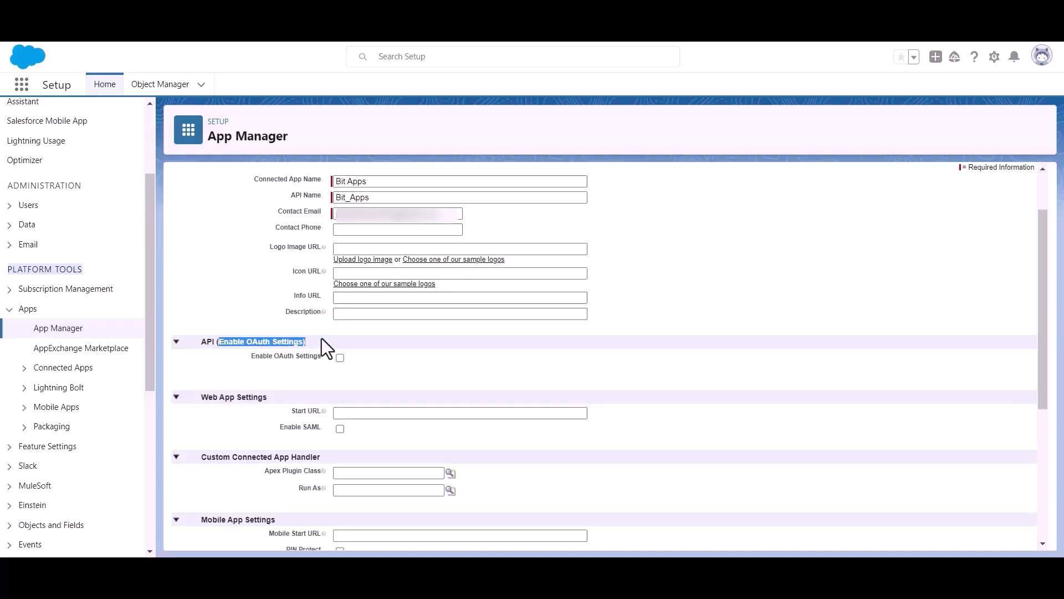
pyautogui.click(410, 371)
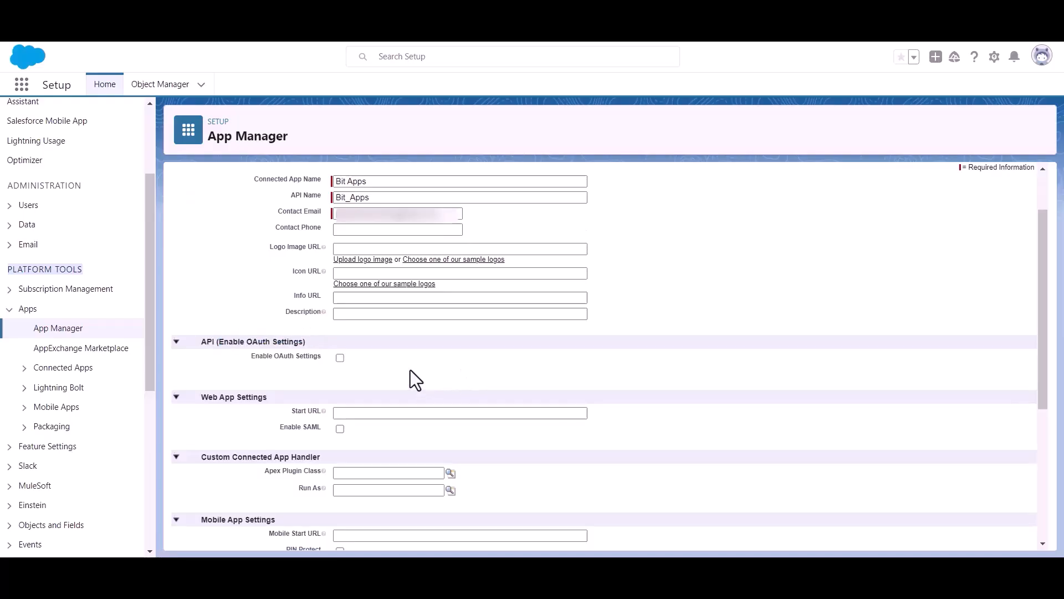
pyautogui.click(340, 358)
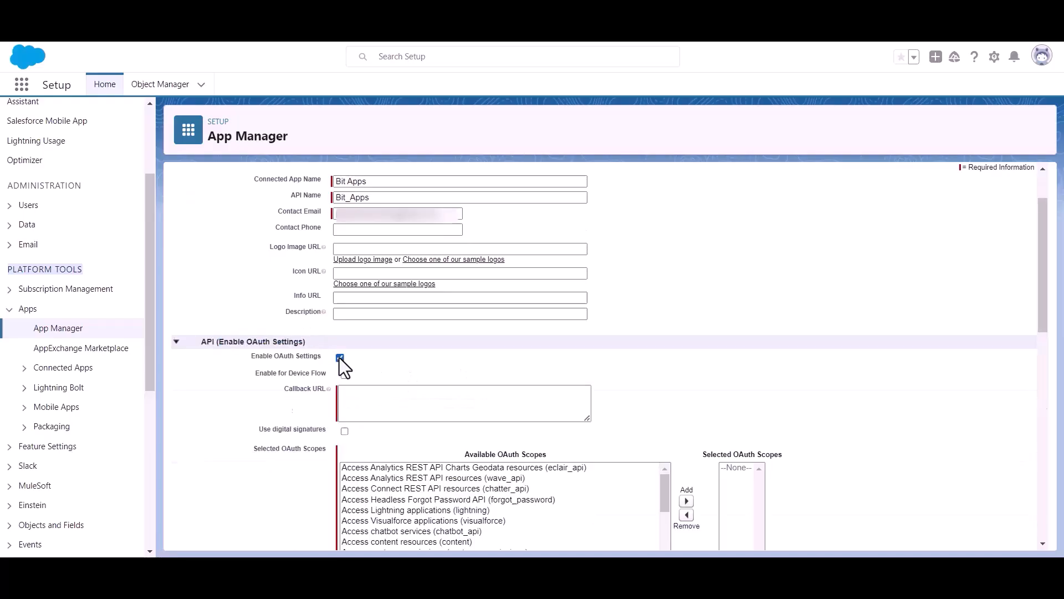
pyautogui.scroll(-1, 351, 361)
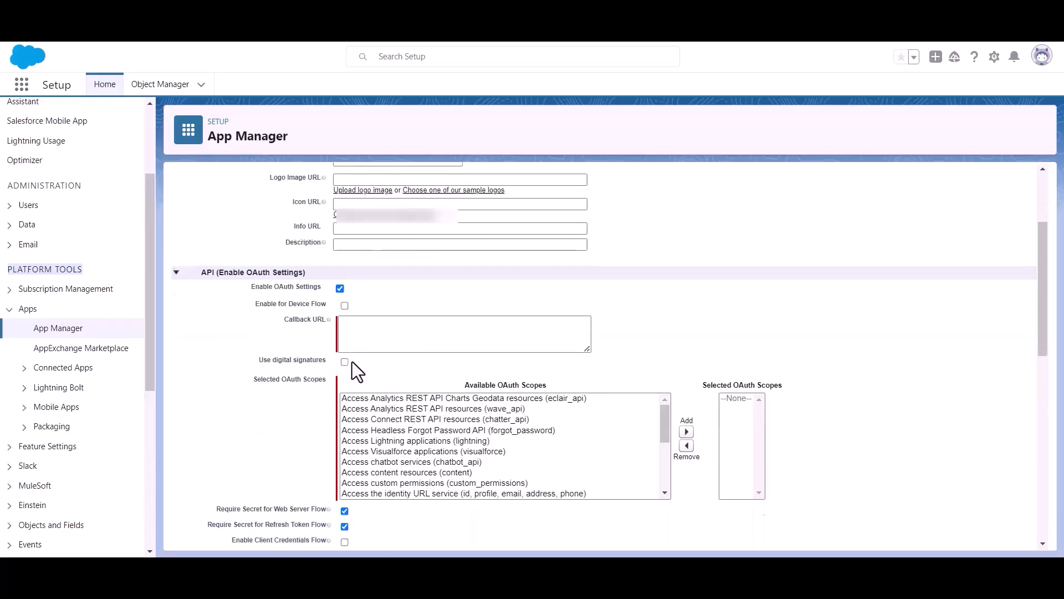
pyautogui.click(372, 327)
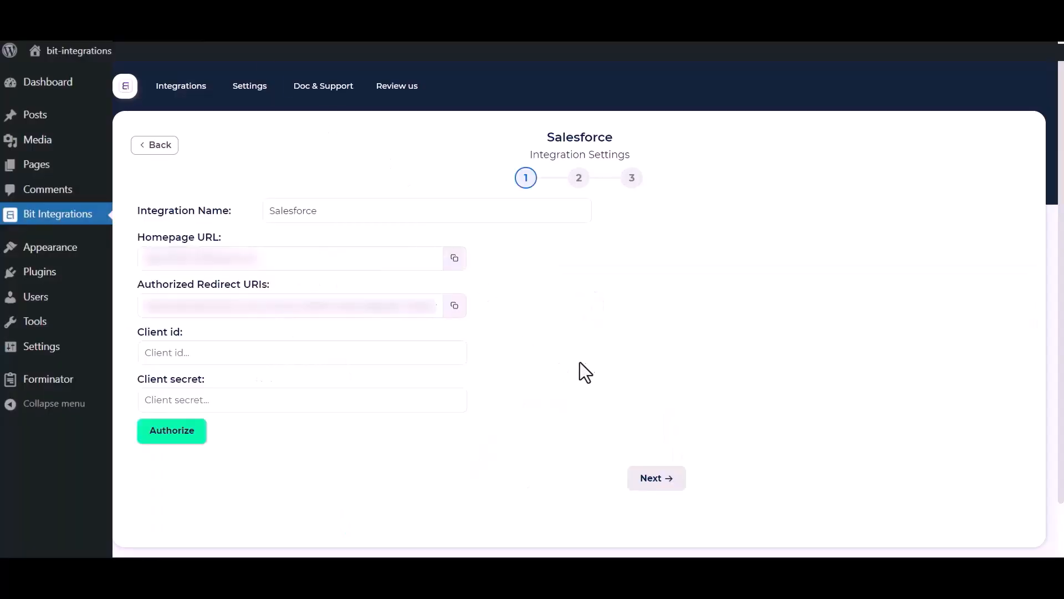
pyautogui.click(454, 307)
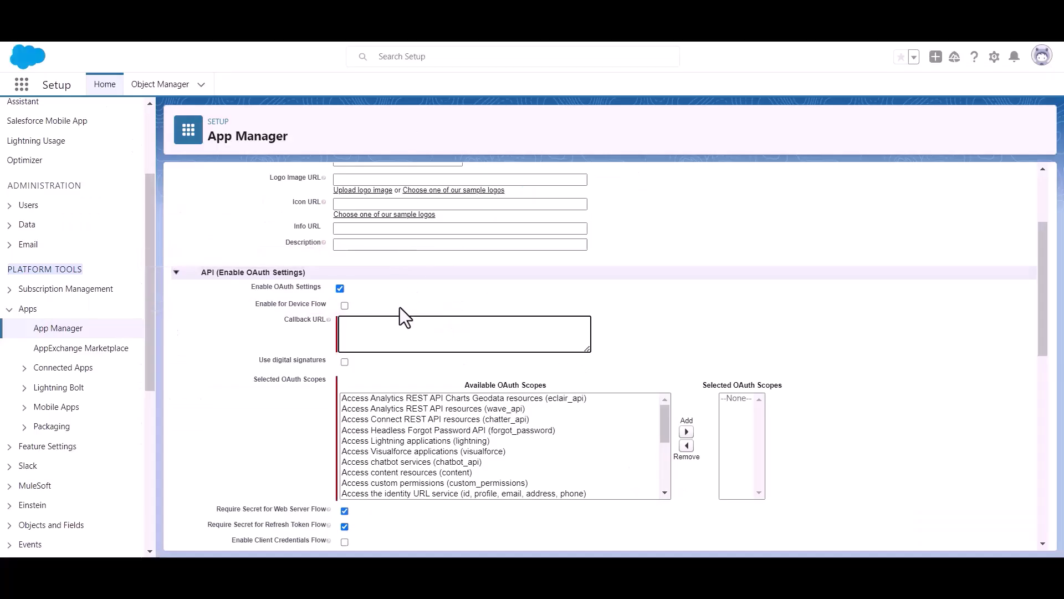
pyautogui.click(364, 332)
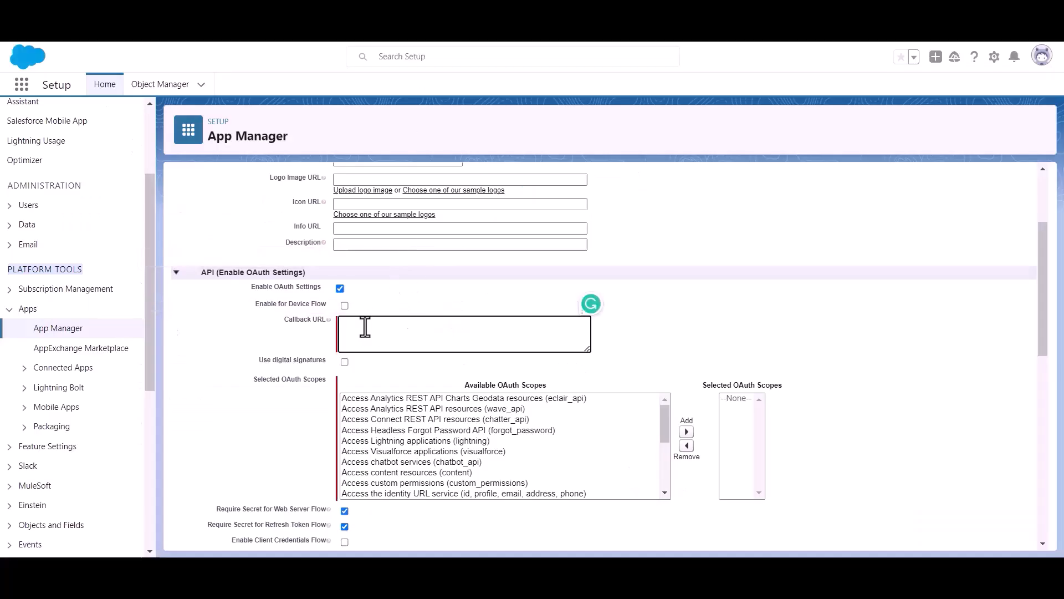
# Paste the redirect URI as Callback URL, add the Full access (full) scope, and save the app.
pyautogui.hotkey('ctrl', 'v')
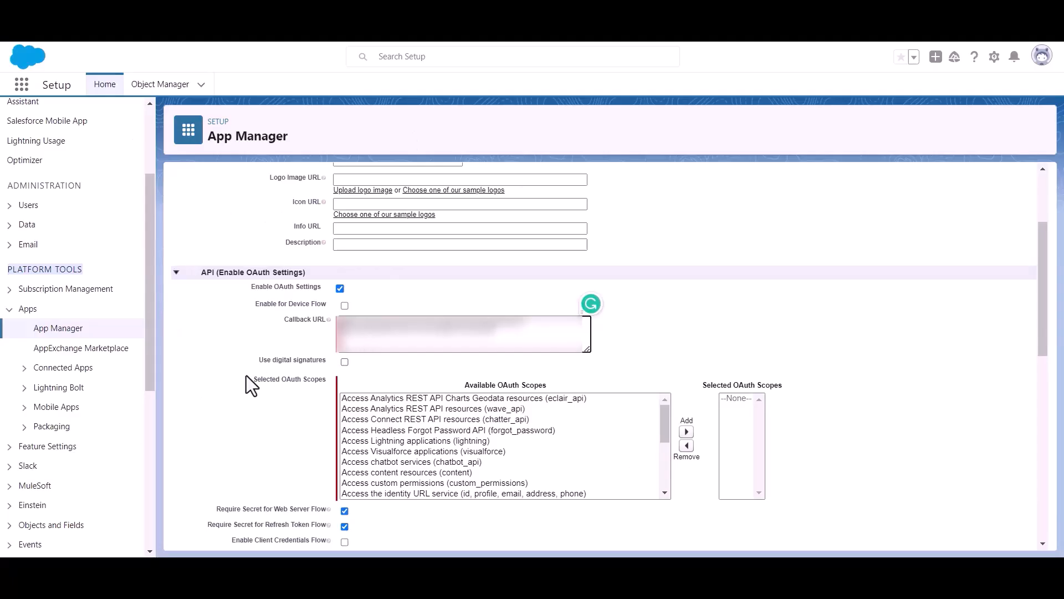
pyautogui.moveTo(250, 381); pyautogui.dragTo(306, 383)
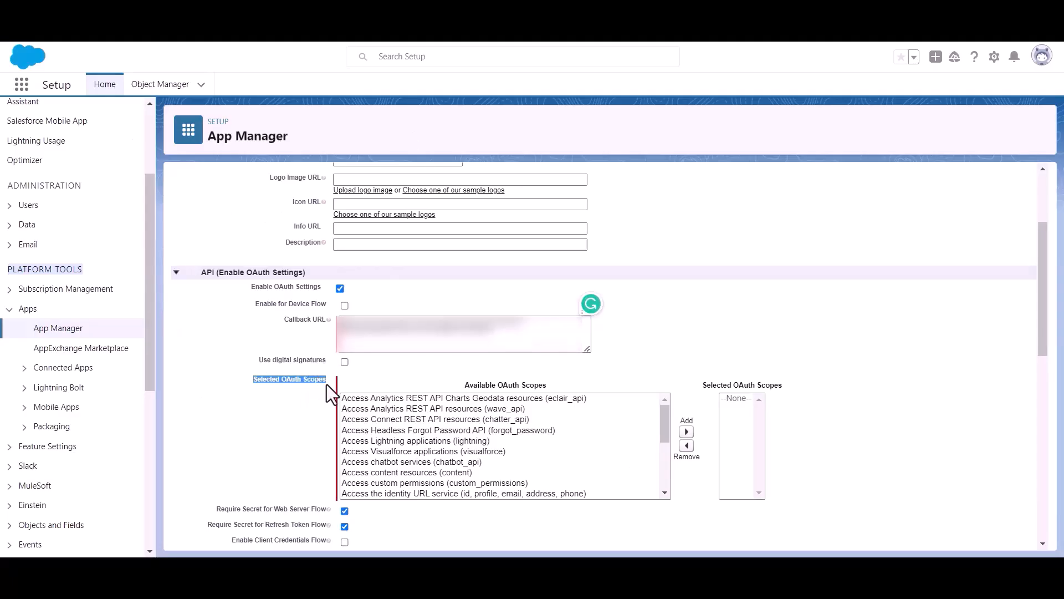
pyautogui.scroll(-8, 466, 461)
pyautogui.scroll(3, 470, 447)
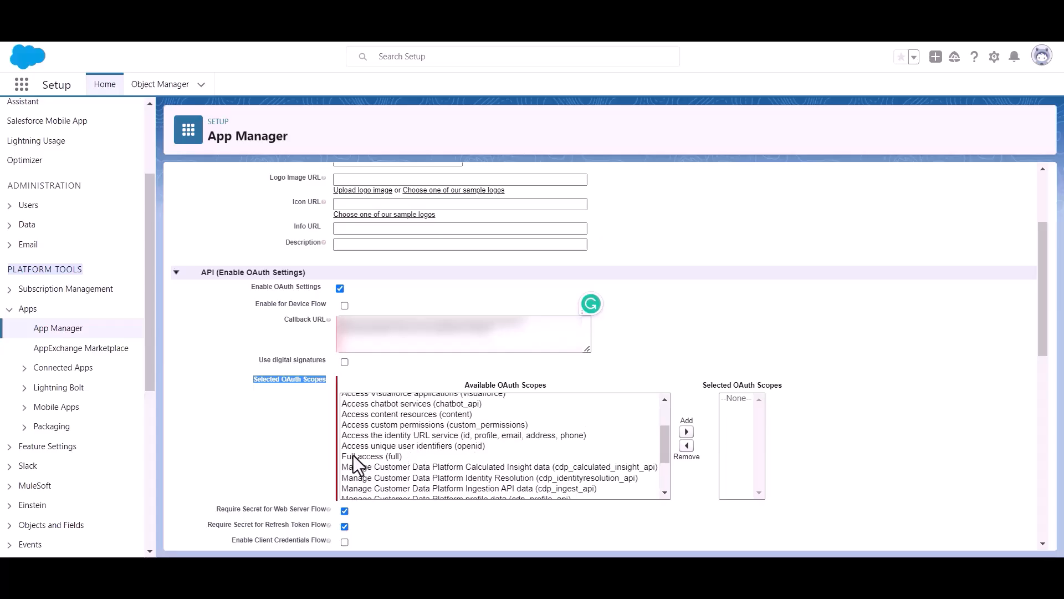
pyautogui.click(360, 454)
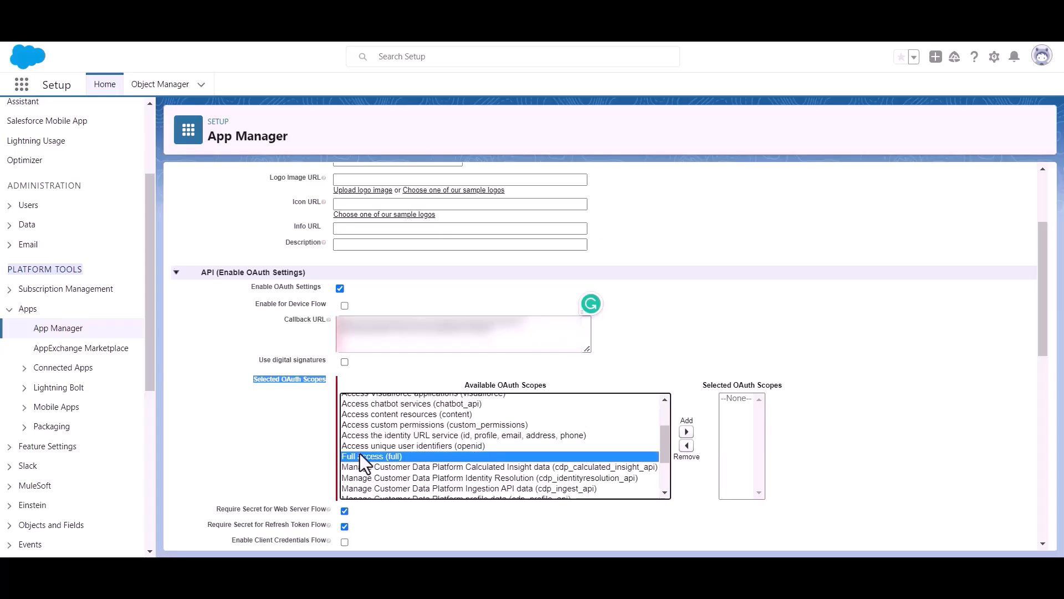
pyautogui.click(686, 431)
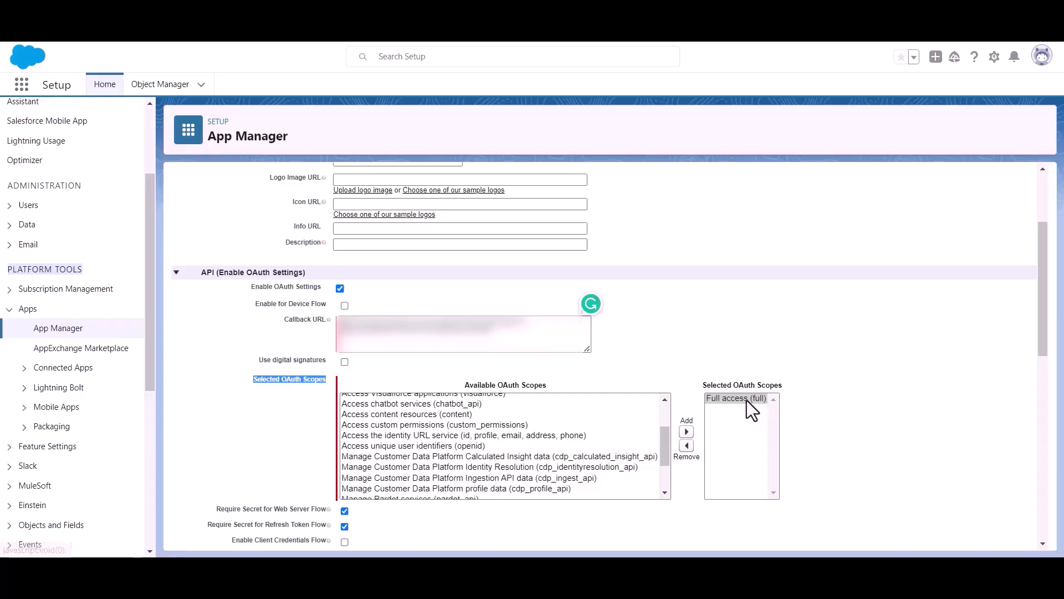
pyautogui.scroll(-3, 541, 400)
pyautogui.scroll(-10, 398, 413)
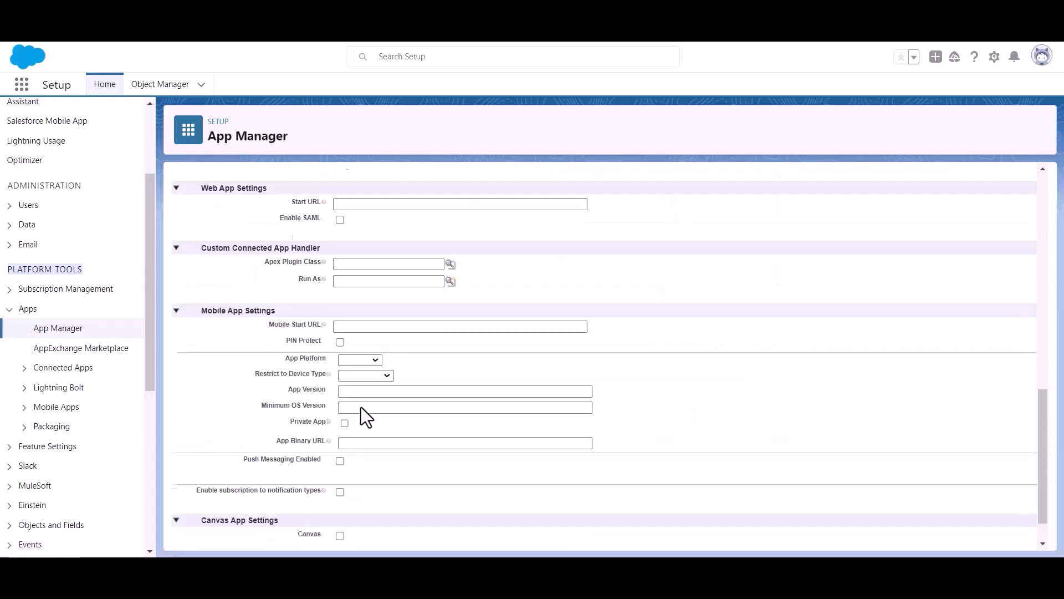
pyautogui.scroll(-2, 361, 407)
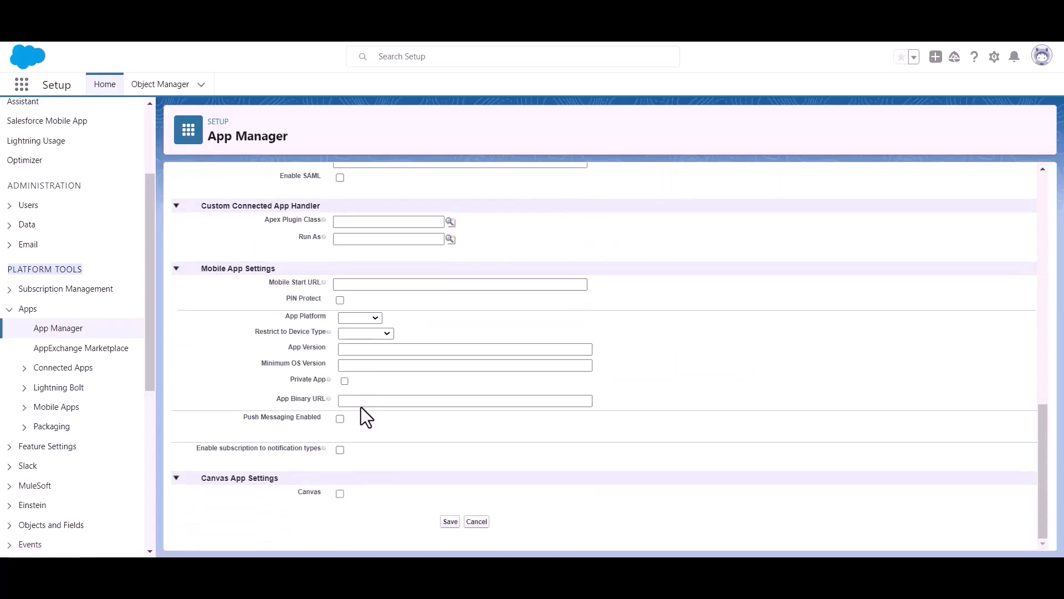
pyautogui.click(450, 522)
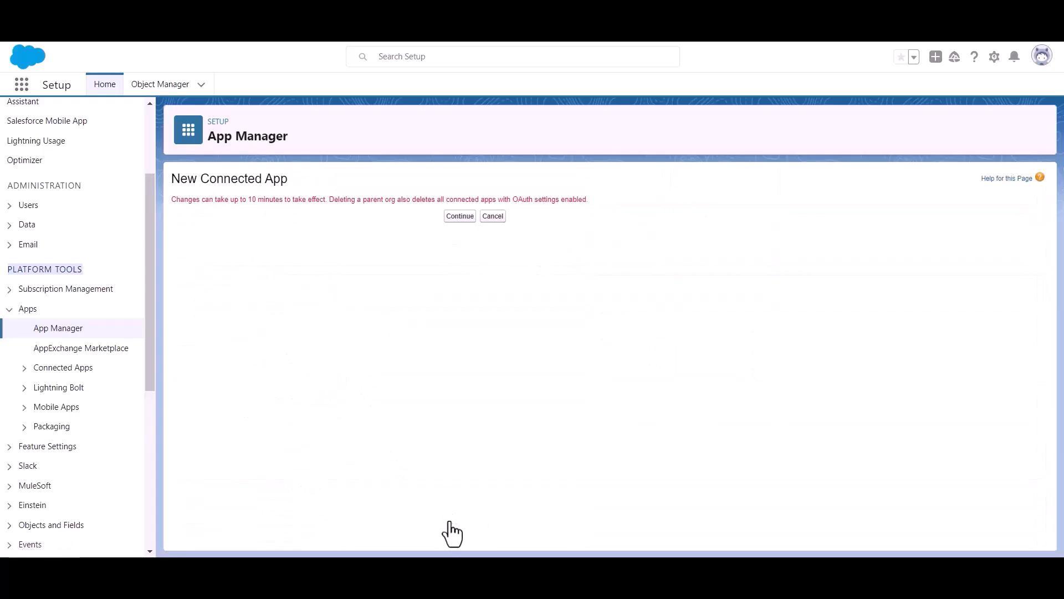
# Continue past the new connected app notice, noting the 10-minute delay warning, and review the Bit Apps details.
pyautogui.click(450, 218)
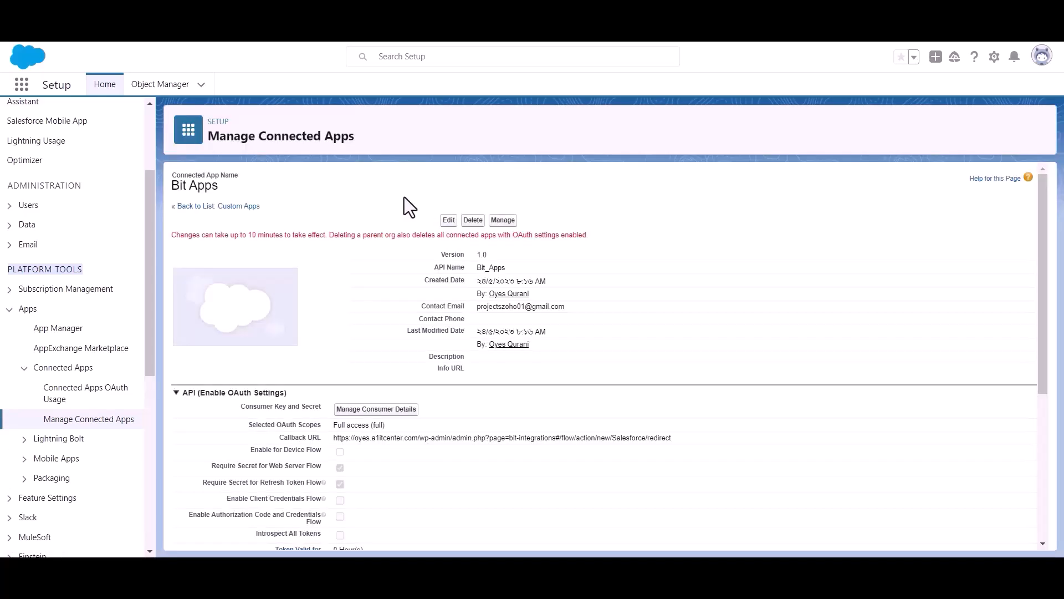
pyautogui.tripleClick(272, 235)
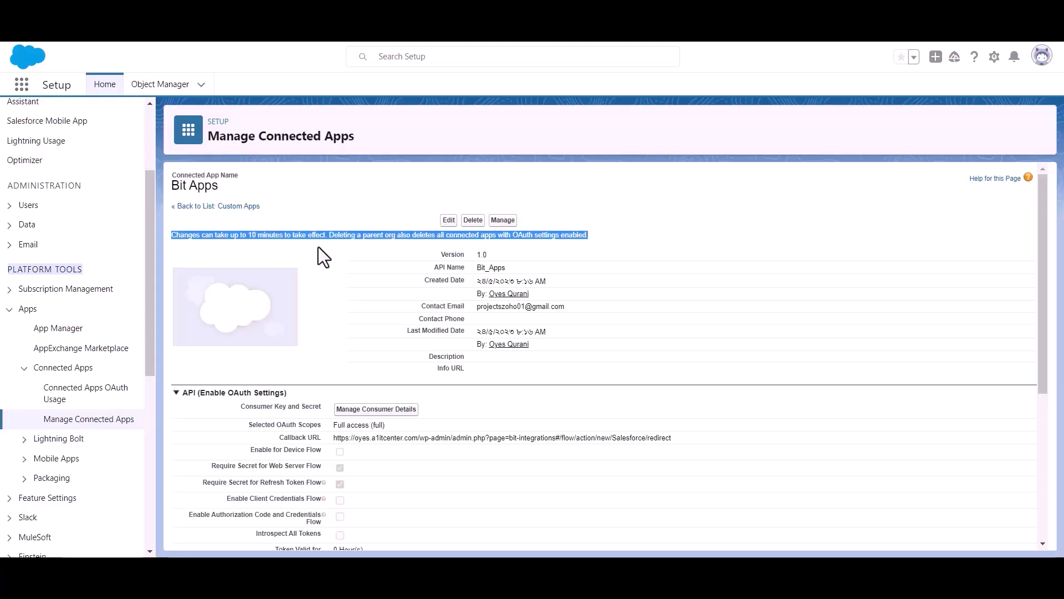
pyautogui.click(337, 244)
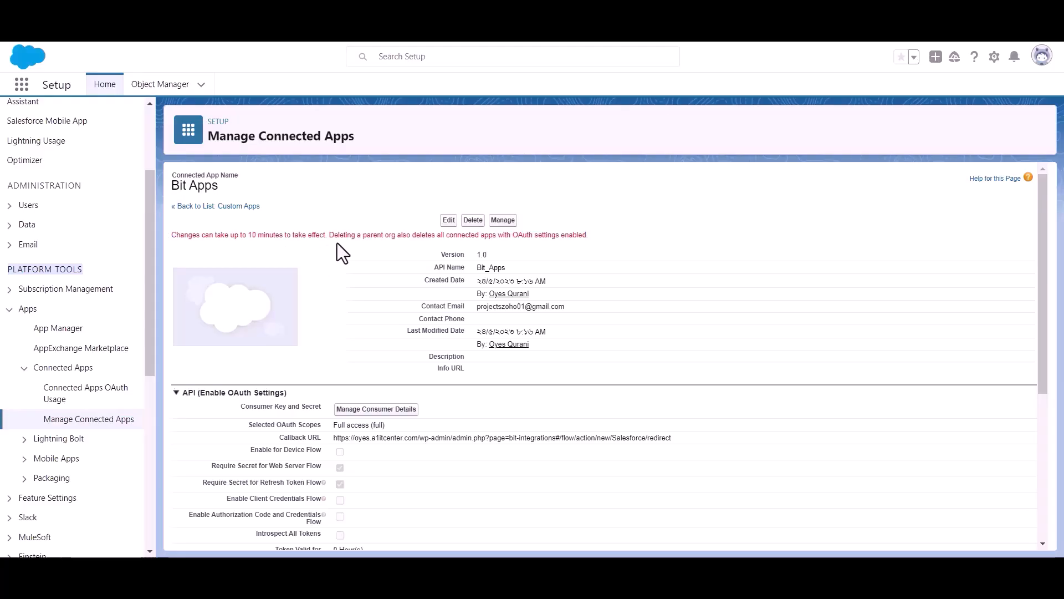
pyautogui.scroll(-1, 337, 244)
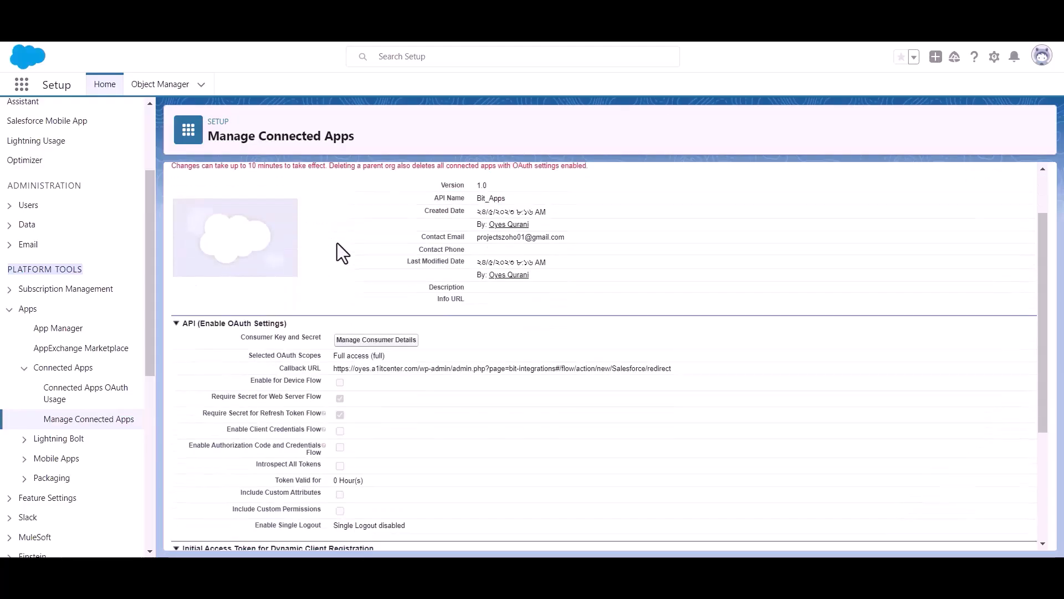
# Open Manage Consumer Details and verify identity with the emailed verification code.
pyautogui.click(376, 340)
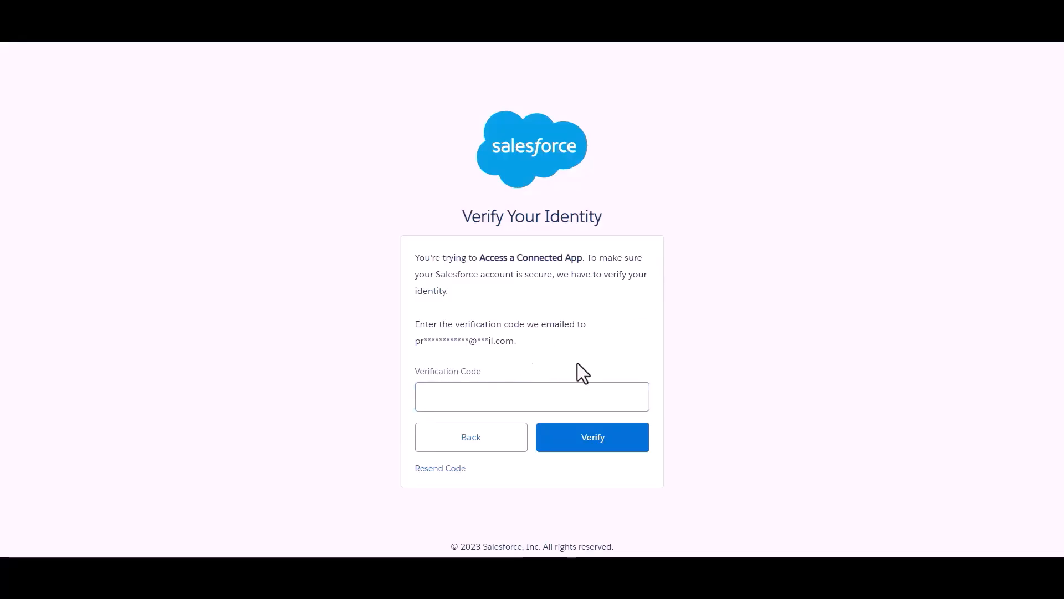
pyautogui.click(548, 394)
pyautogui.hotkey('ctrl', 'v')
pyautogui.click(601, 445)
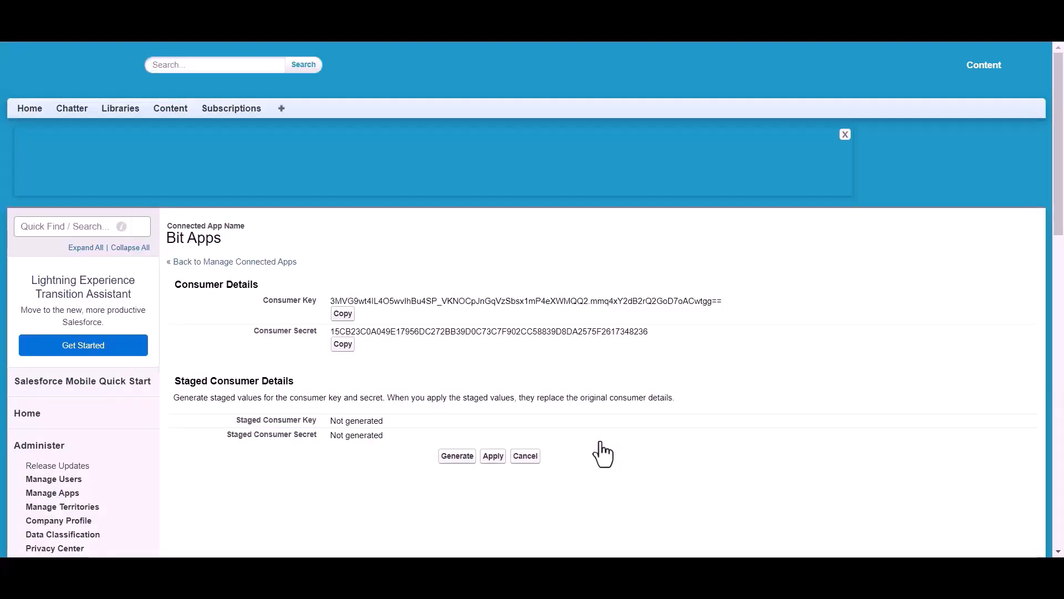
# Copy the Bit Apps consumer key into Bit Integrations' Client id field.
pyautogui.scroll(-1, 495, 267)
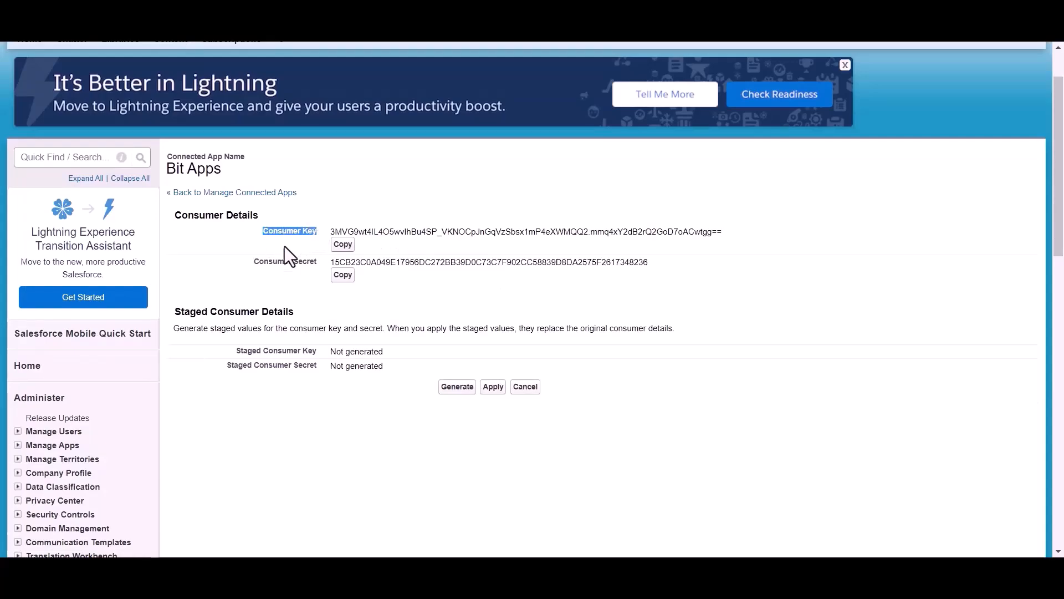
pyautogui.moveTo(245, 264); pyautogui.dragTo(315, 264)
pyautogui.click(378, 291)
pyautogui.scroll(1, 378, 290)
pyautogui.click(343, 314)
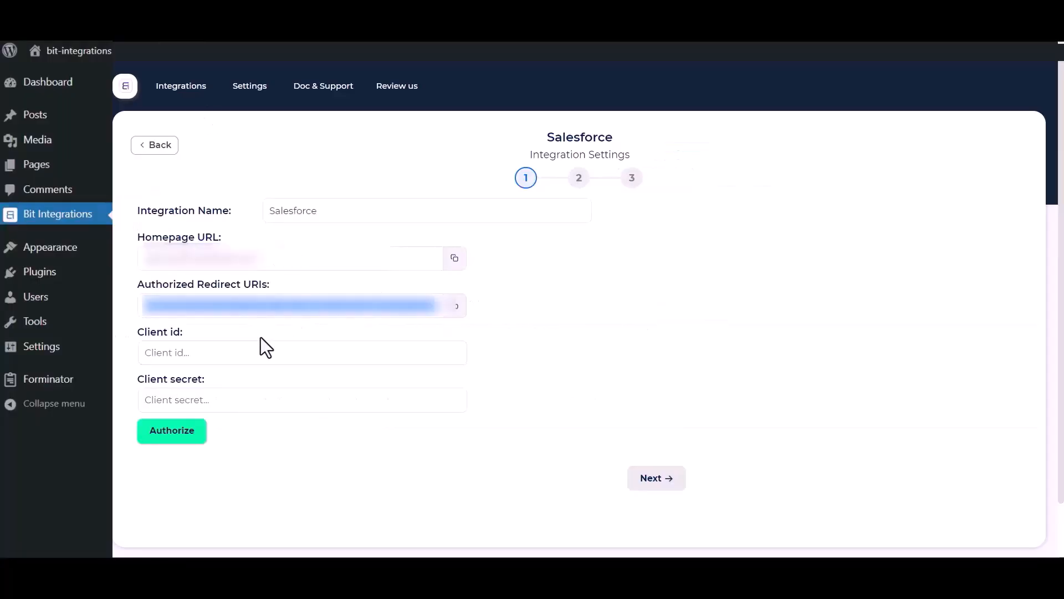
pyautogui.click(228, 352)
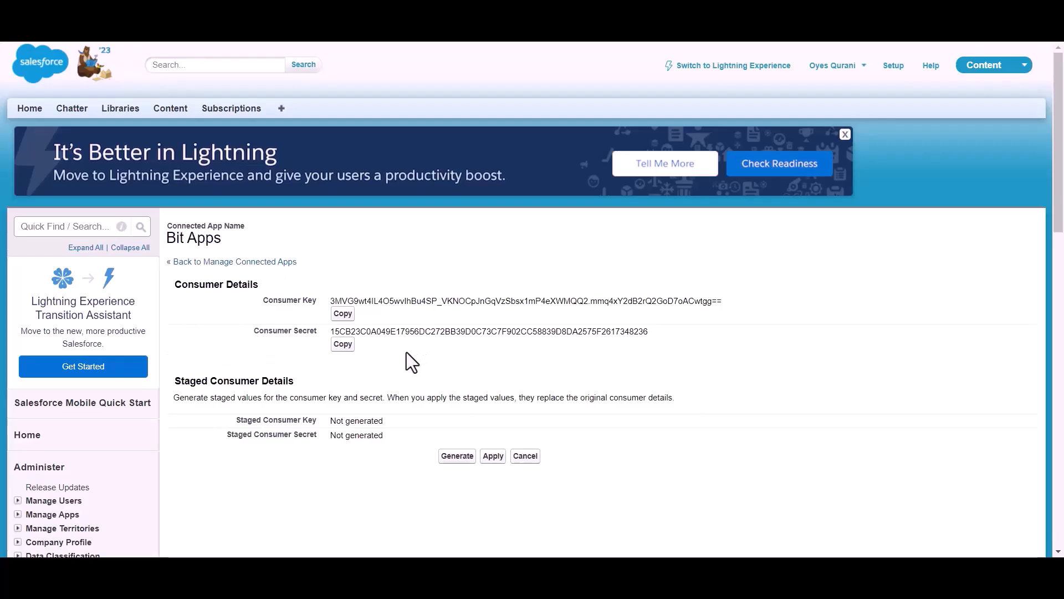
# Copy the consumer secret into Bit Integrations' Client secret field.
pyautogui.click(343, 344)
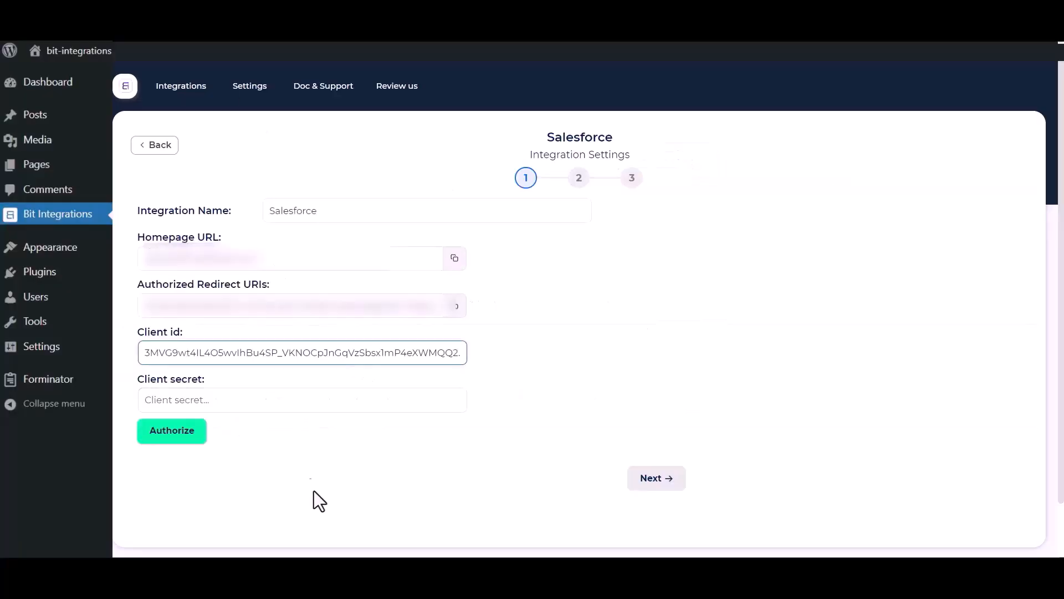
pyautogui.click(301, 396)
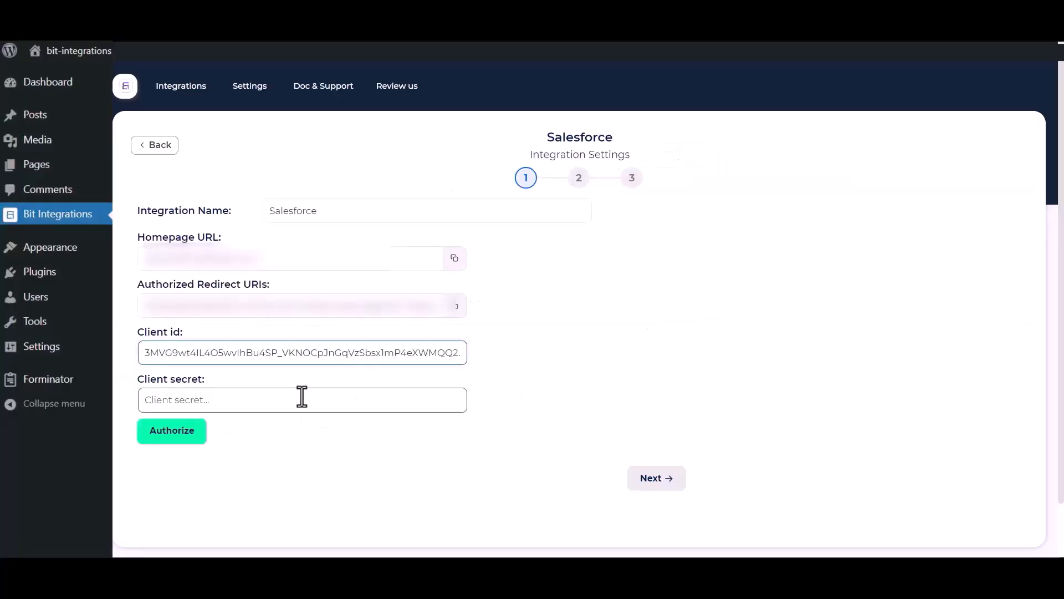
pyautogui.hotkey('ctrl', 'v')
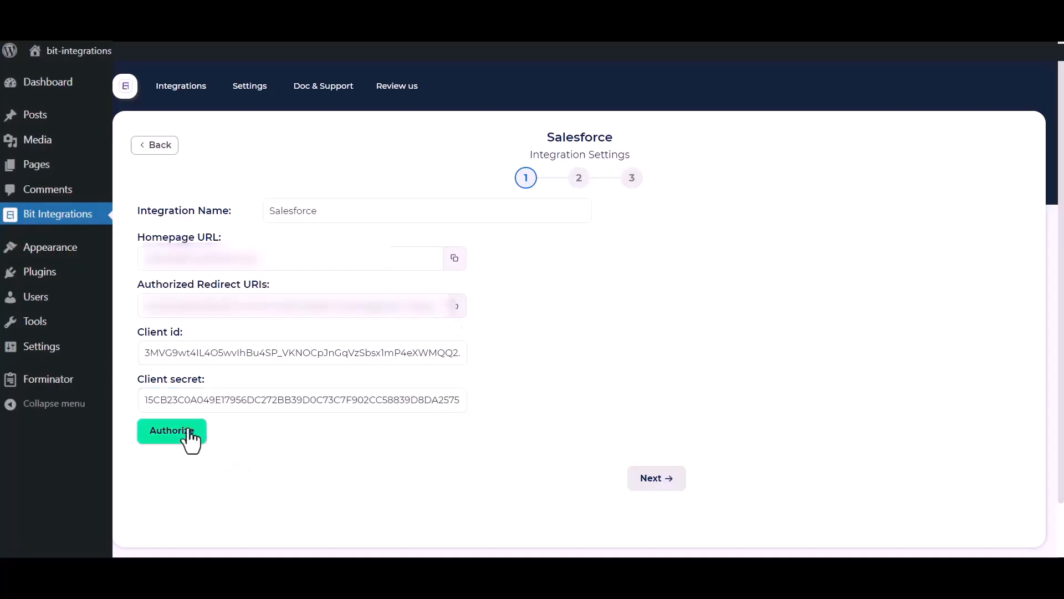
# Authorize the Salesforce connection, allow access in the popup, and advance to step 2.
pyautogui.click(160, 440)
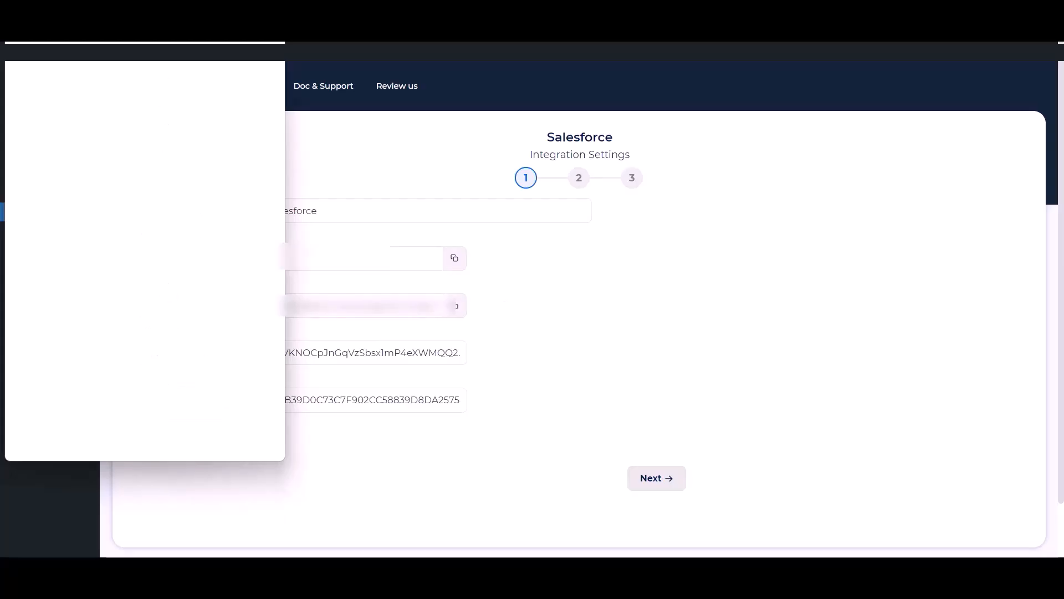
pyautogui.scroll(-6, 165, 275)
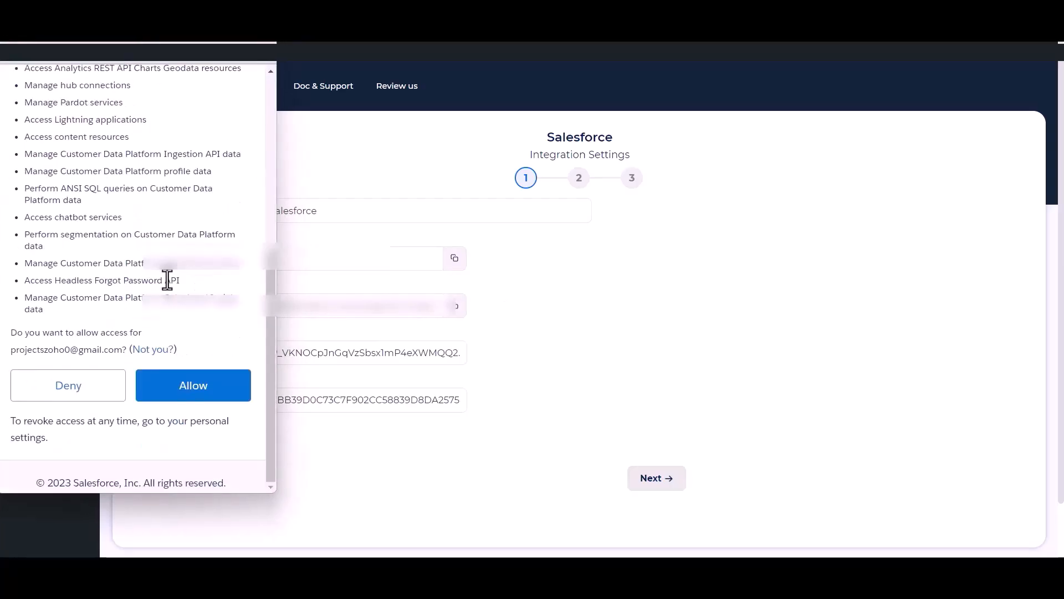
pyautogui.click(194, 388)
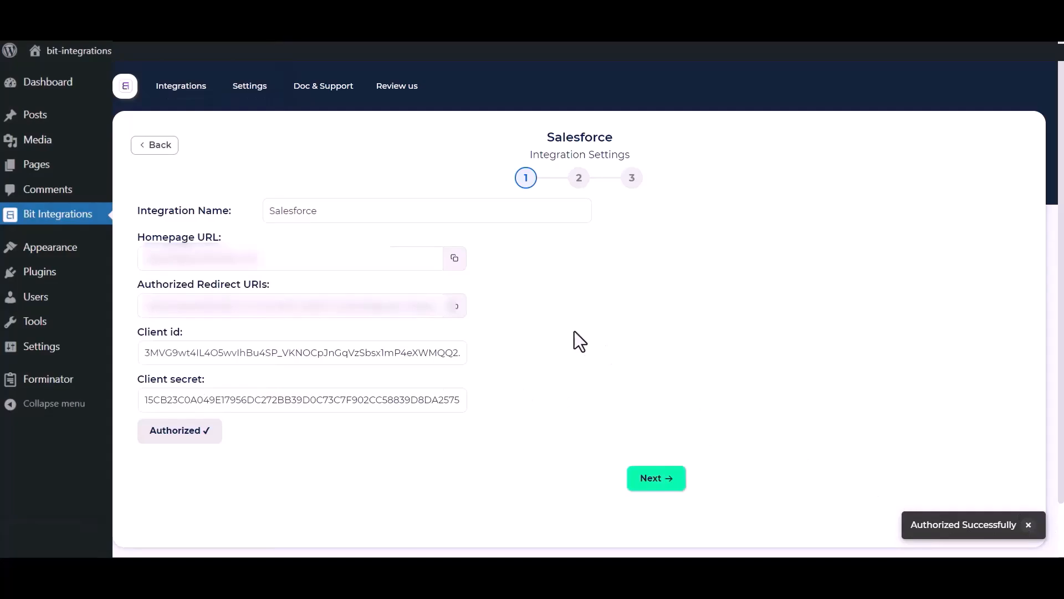
pyautogui.click(663, 480)
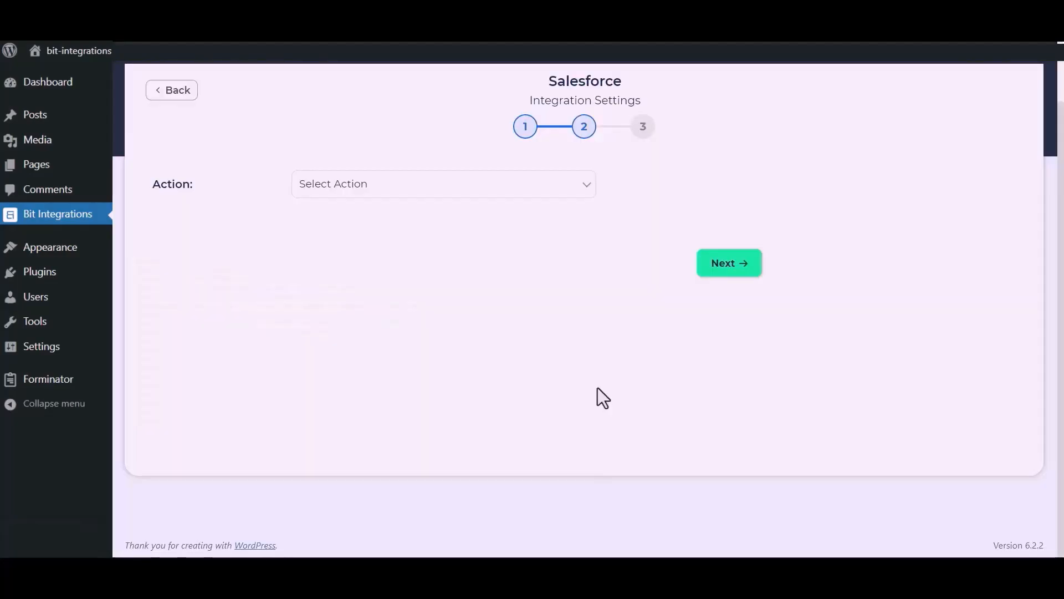
# Choose the Create lead action and map the form's Name to Last Name and Email to Email.
pyautogui.click(527, 190)
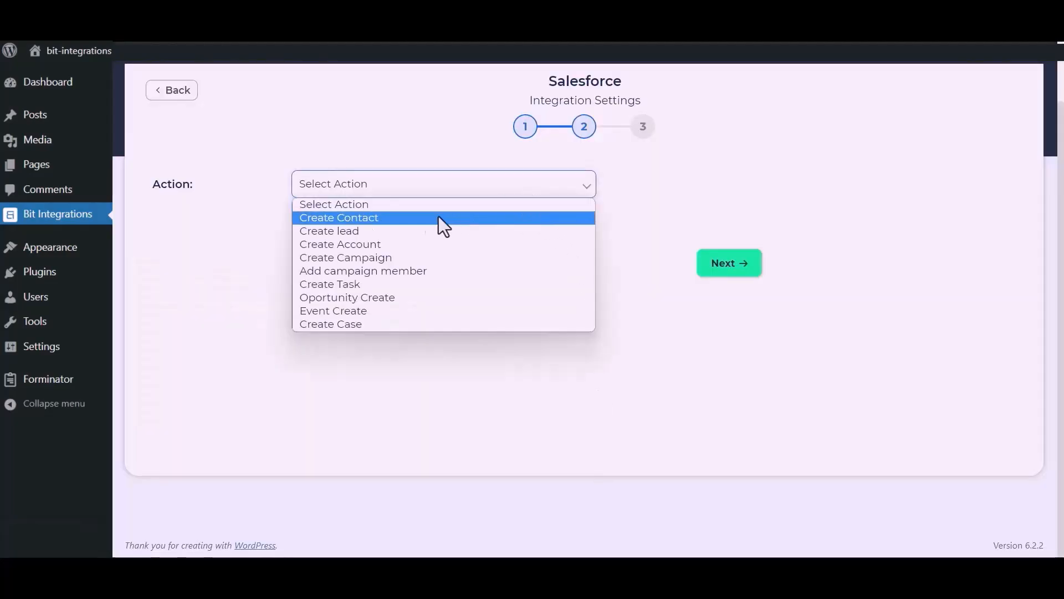
pyautogui.click(371, 233)
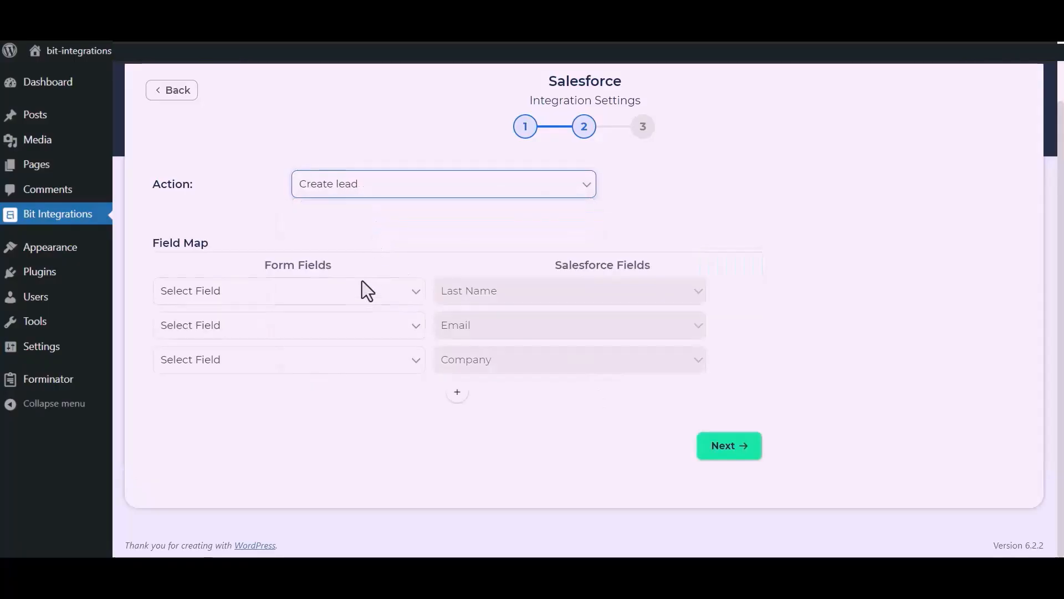
pyautogui.click(352, 300)
pyautogui.click(252, 339)
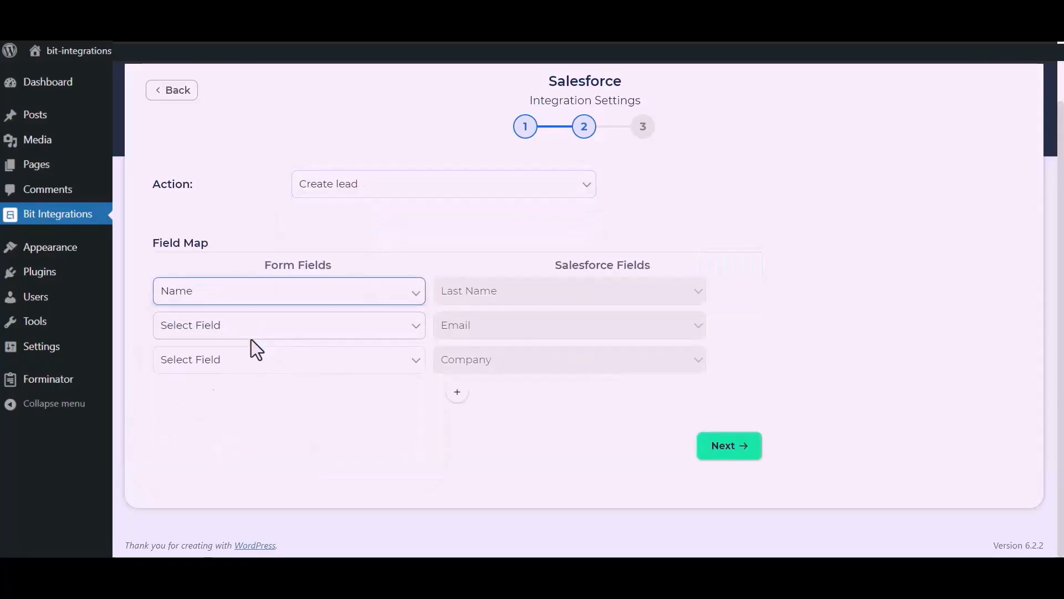
pyautogui.click(282, 336)
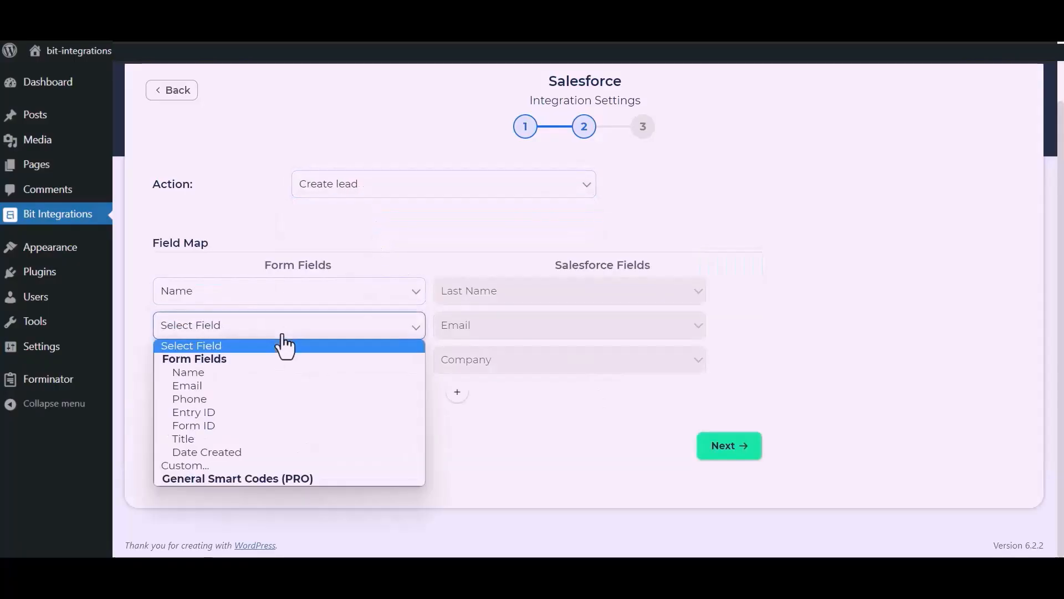
pyautogui.click(225, 383)
# Set Salesforce's Company field to the custom value 'Bit Apps'.
pyautogui.click(249, 370)
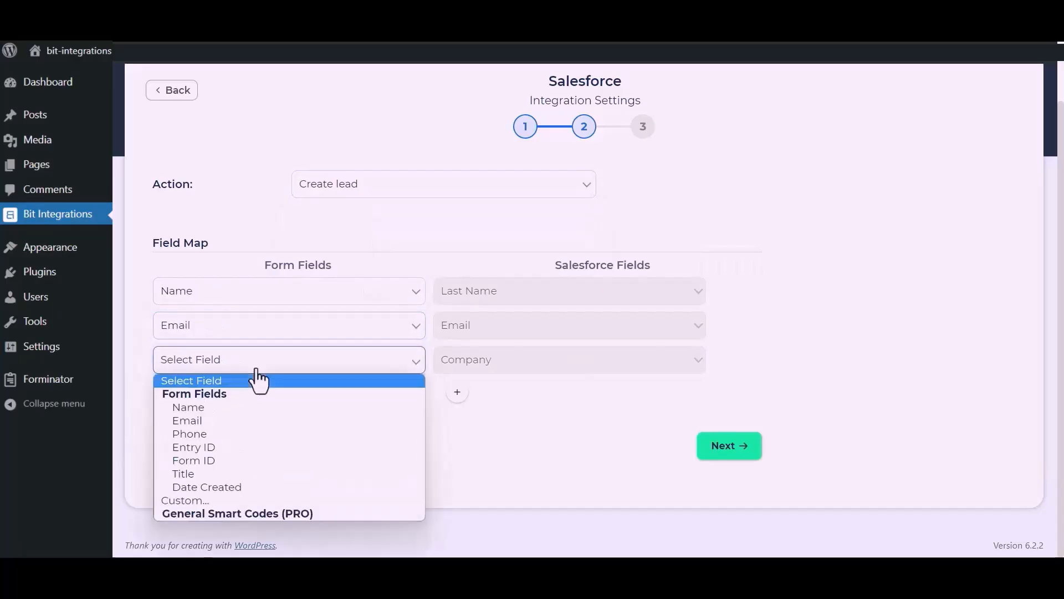
pyautogui.click(190, 500)
pyautogui.click(373, 369)
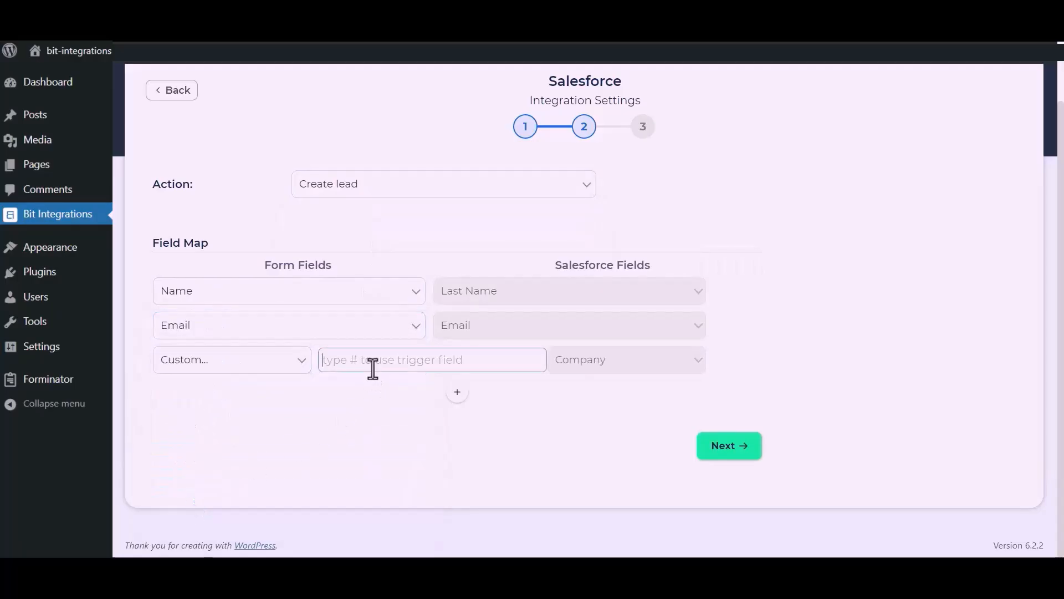
pyautogui.write('Bit Apps')
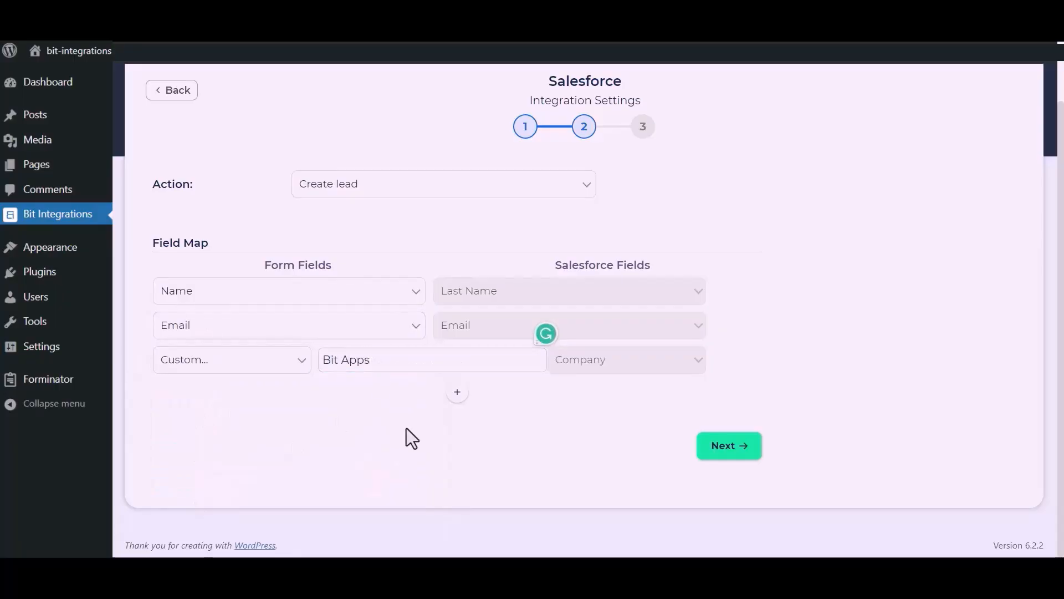
pyautogui.moveTo(407, 428); pyautogui.dragTo(480, 378)
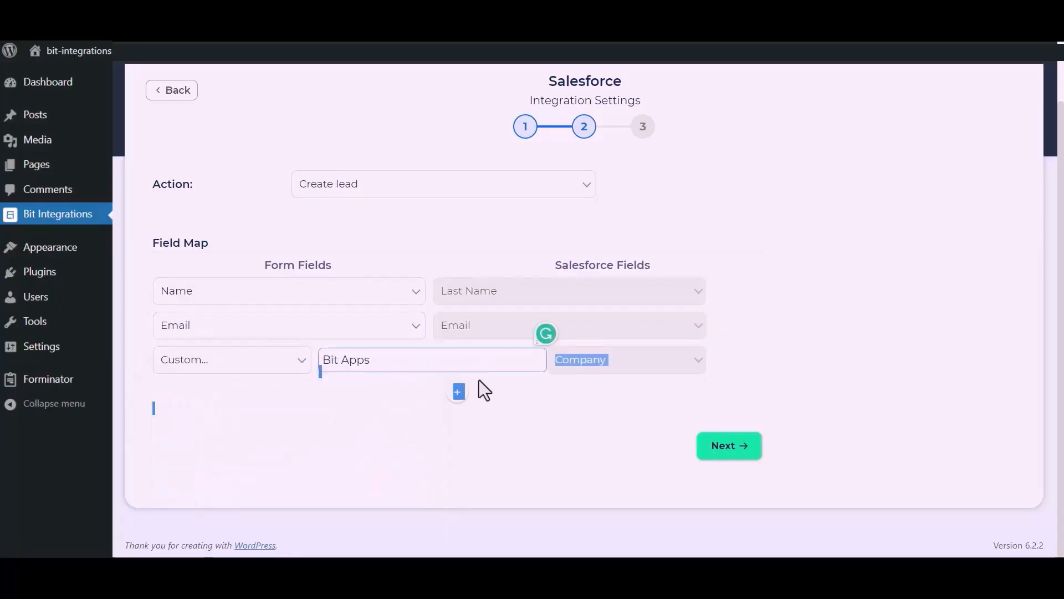
# Add a mapping row sending the form's Phone to Salesforce Phone, then finish and save.
pyautogui.click(462, 393)
pyautogui.click(345, 402)
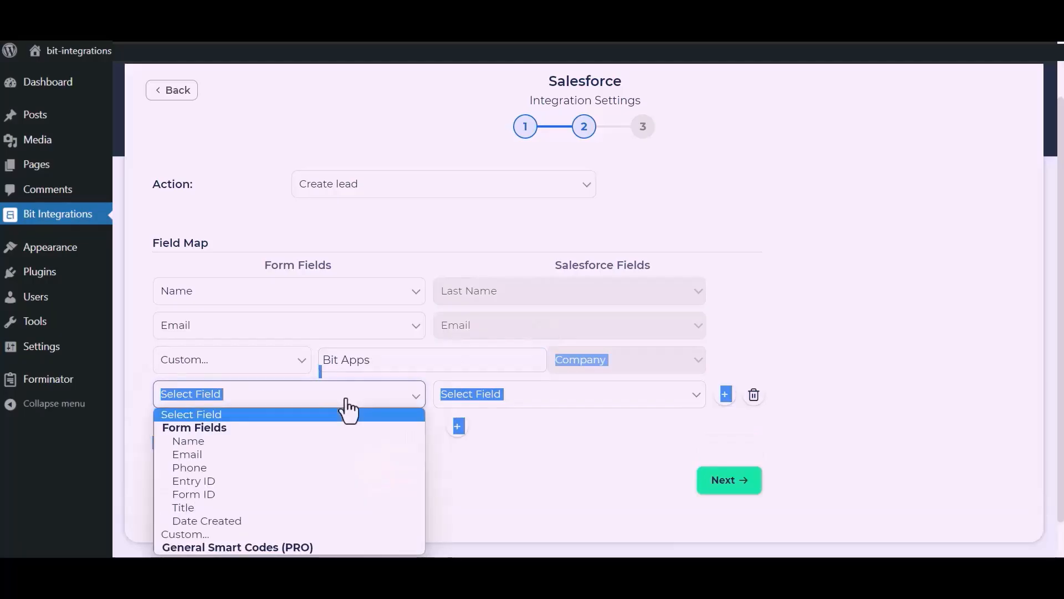
pyautogui.click(191, 467)
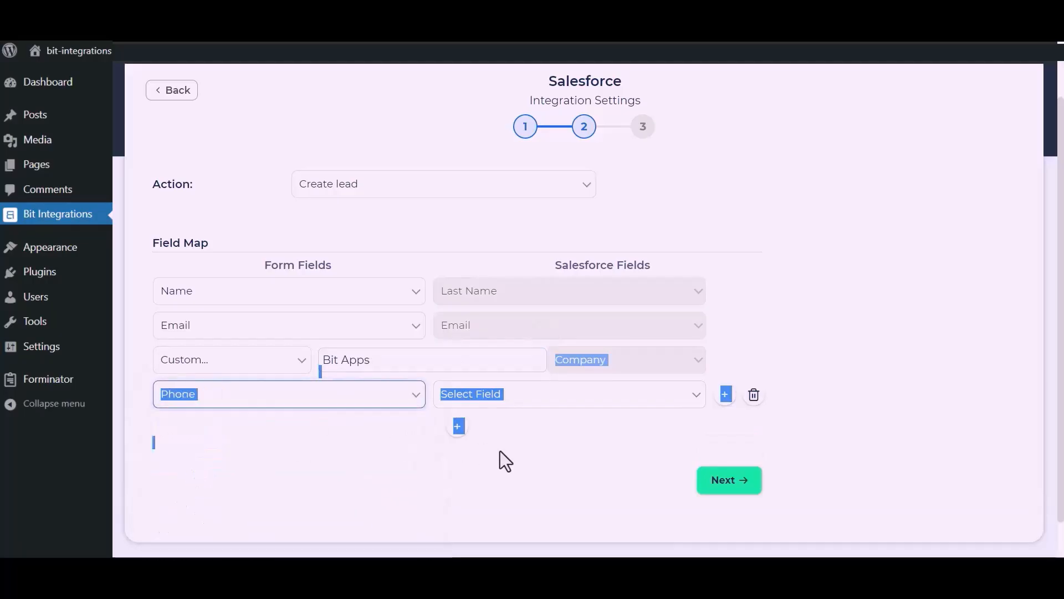
pyautogui.click(500, 450)
pyautogui.click(578, 393)
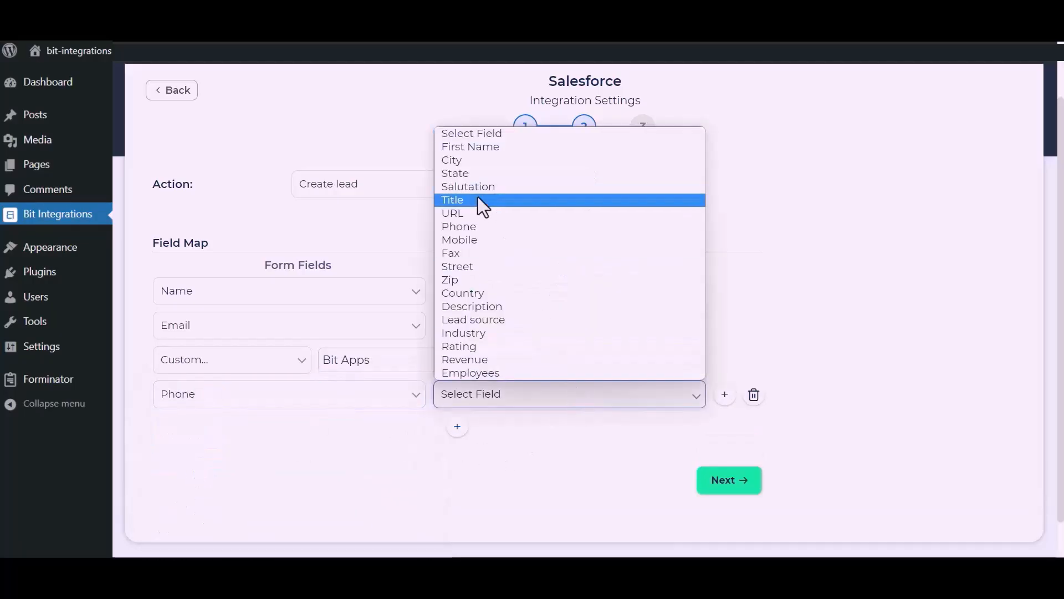
pyautogui.click(474, 234)
pyautogui.click(537, 422)
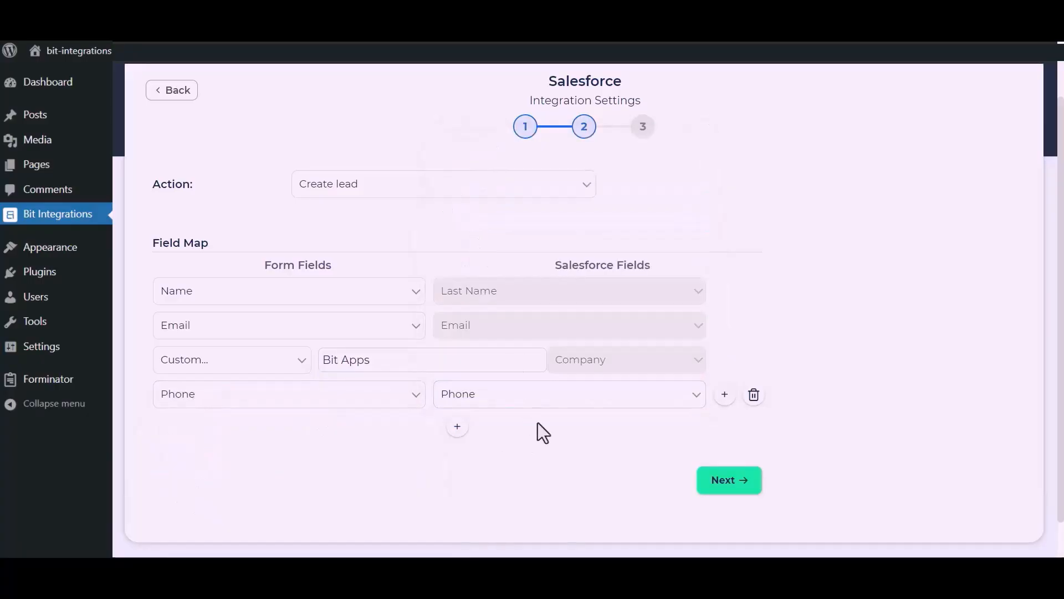
pyautogui.click(733, 479)
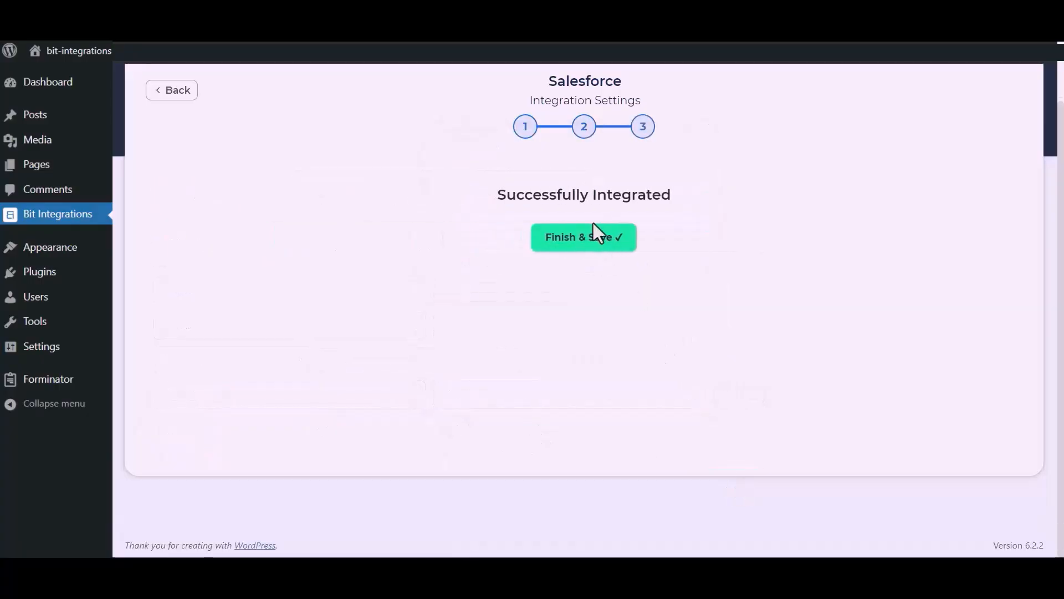
pyautogui.click(591, 242)
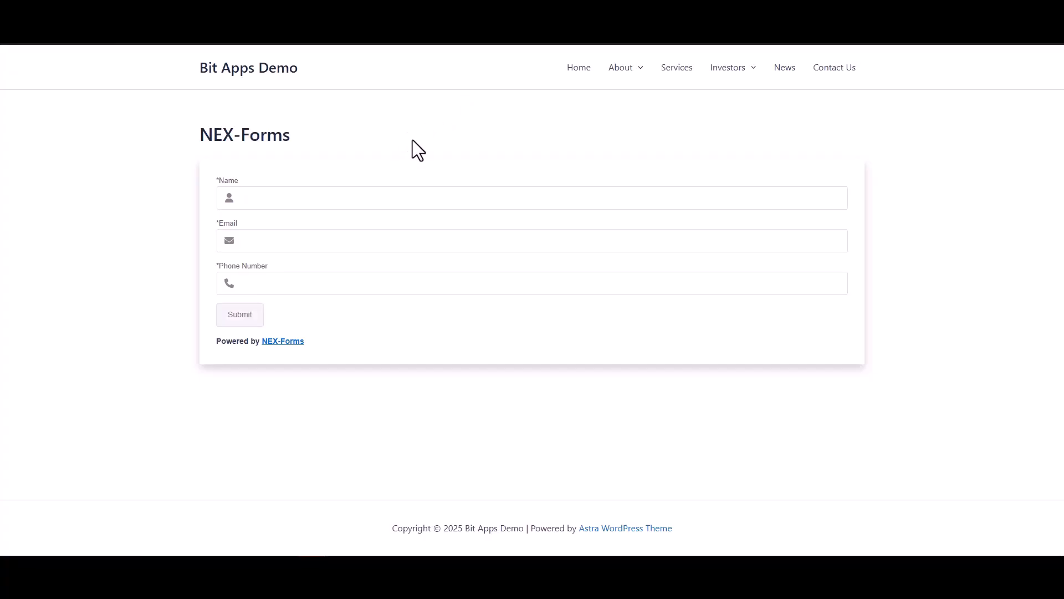
# Enter name 'Bit Integrations', a test e-mail address and phone number, and submit the form.
pyautogui.click(416, 197)
pyautogui.write('Bit Integrations')
pyautogui.click(665, 238)
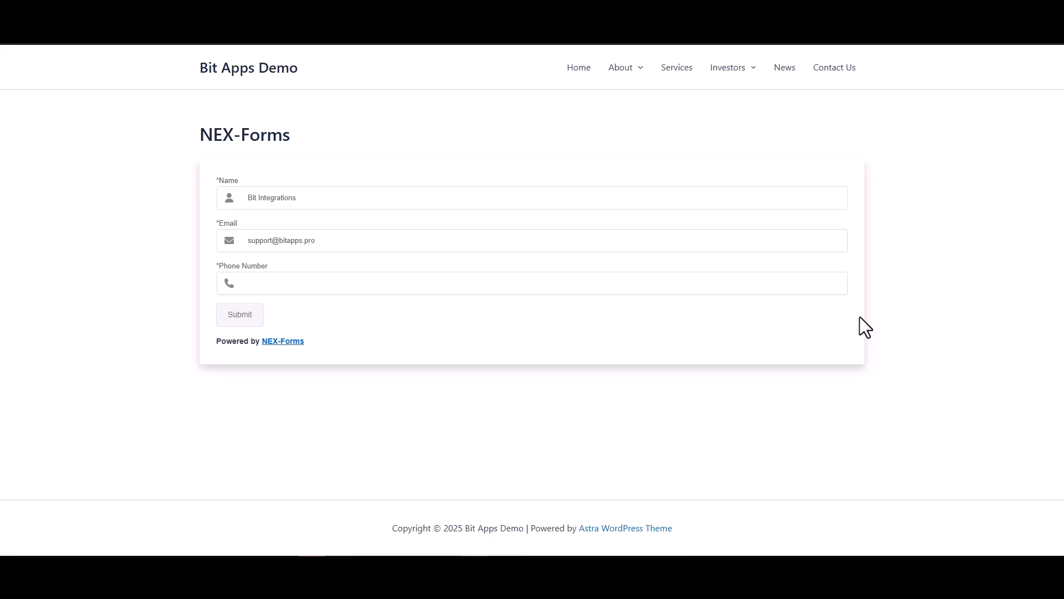
pyautogui.click(746, 285)
pyautogui.write('444555666')
pyautogui.click(249, 316)
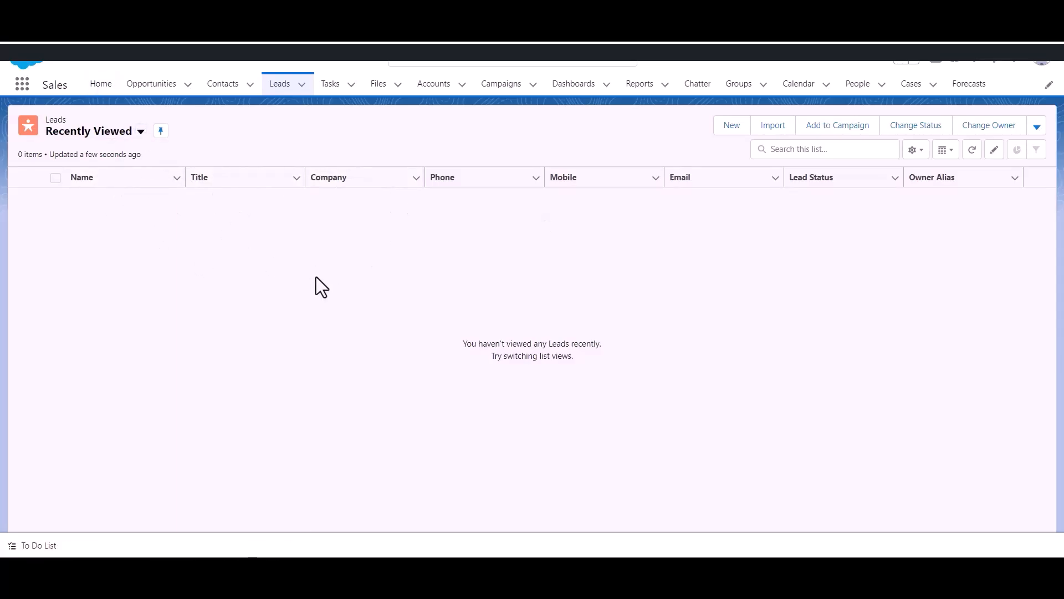
# Open the Salesforce Leads list to look for the new lead.
pyautogui.click(281, 84)
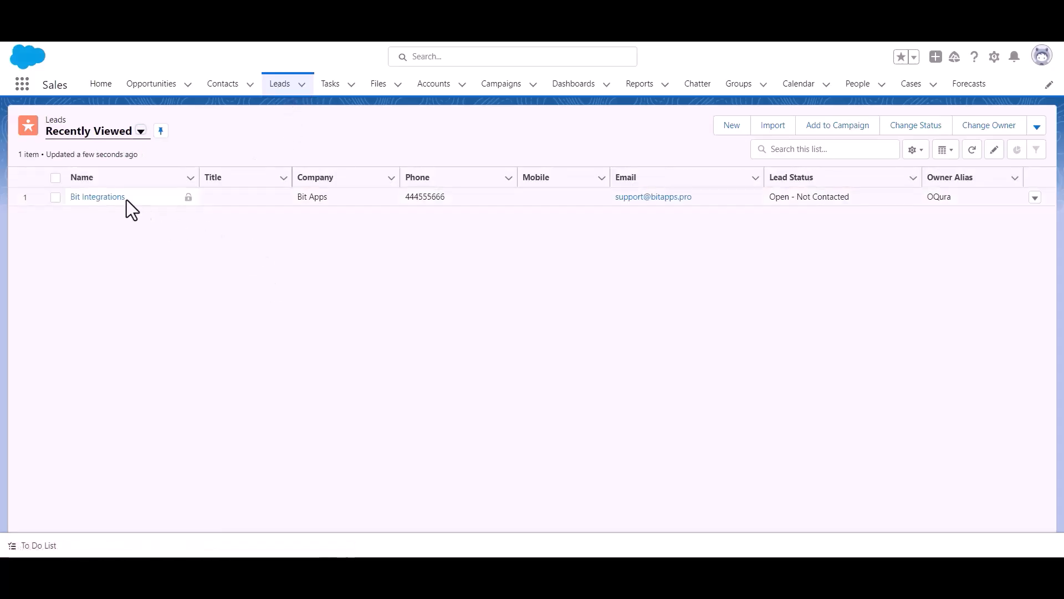